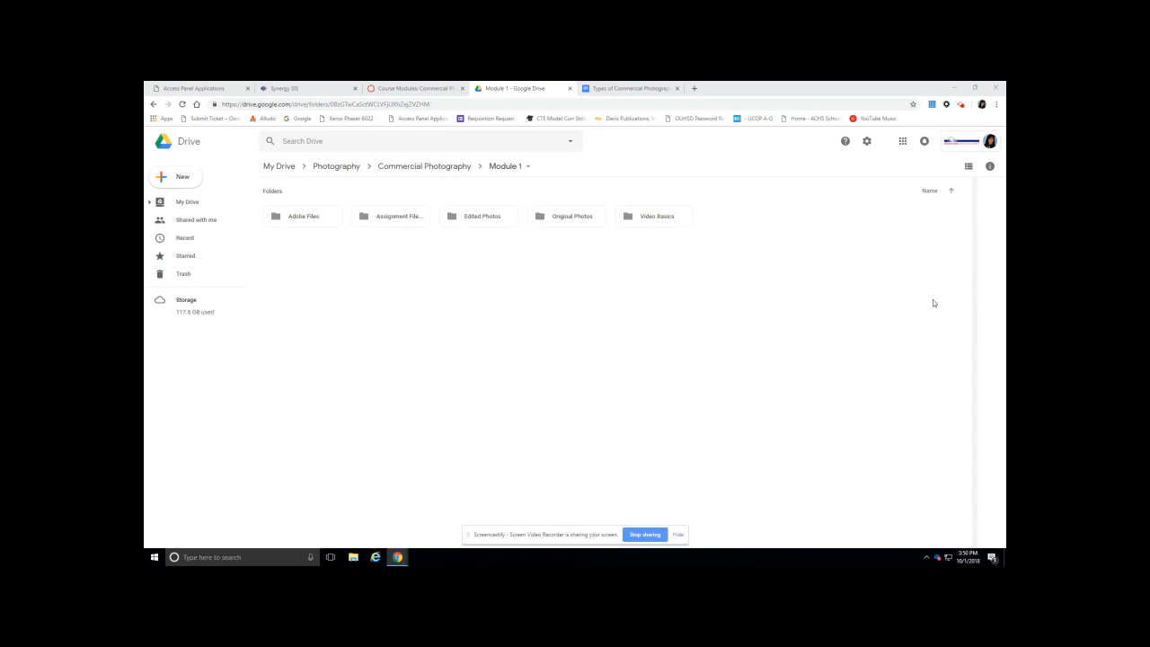
- Review the Types of Commercial Photography document, including its chosen types table and the four example photos
{"action": "left_click", "coordinate": [627, 87]}
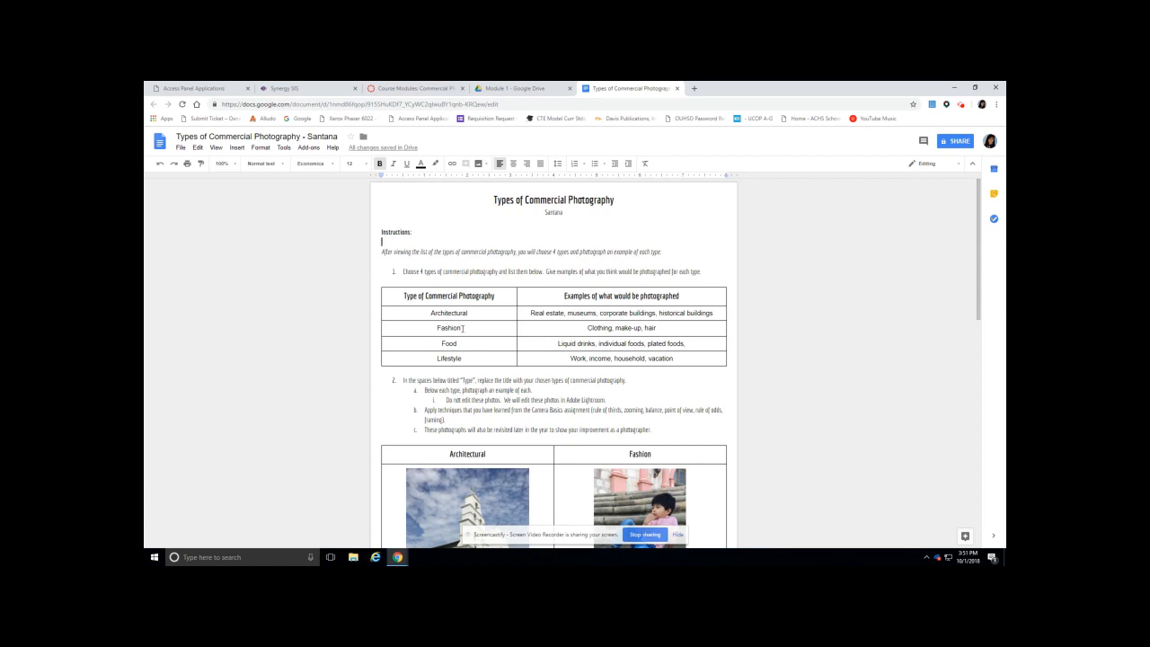
{"action": "scroll", "coordinate": [621, 376], "scroll_direction": "down", "scroll_amount": 5}
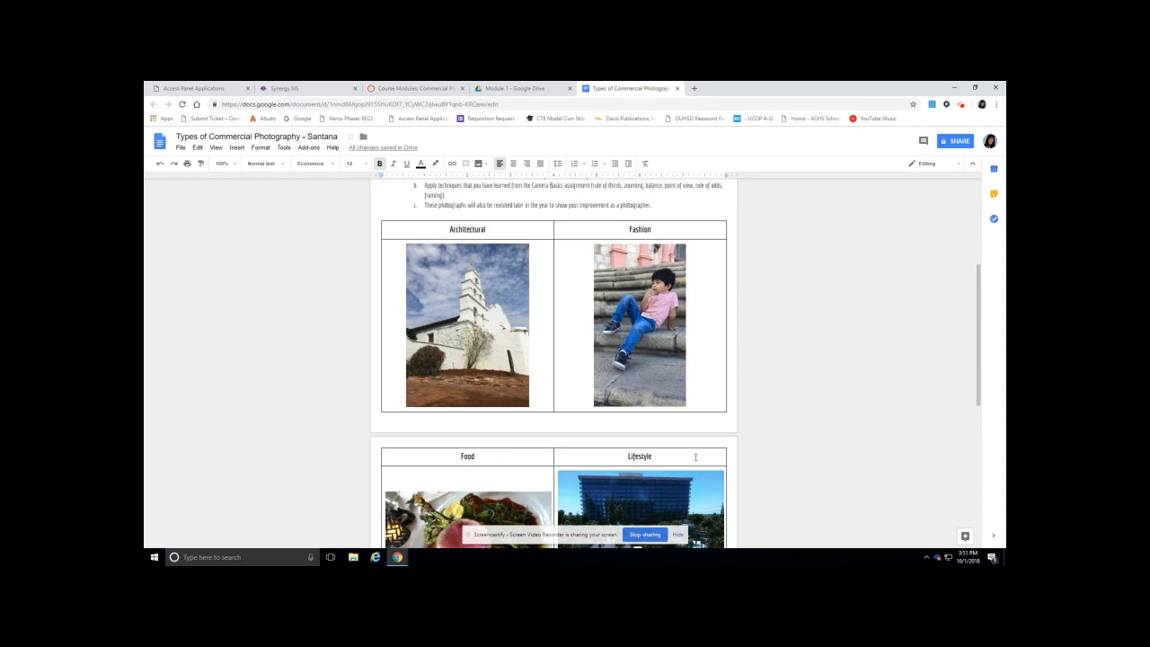
{"action": "scroll", "coordinate": [696, 457], "scroll_direction": "down", "scroll_amount": 2}
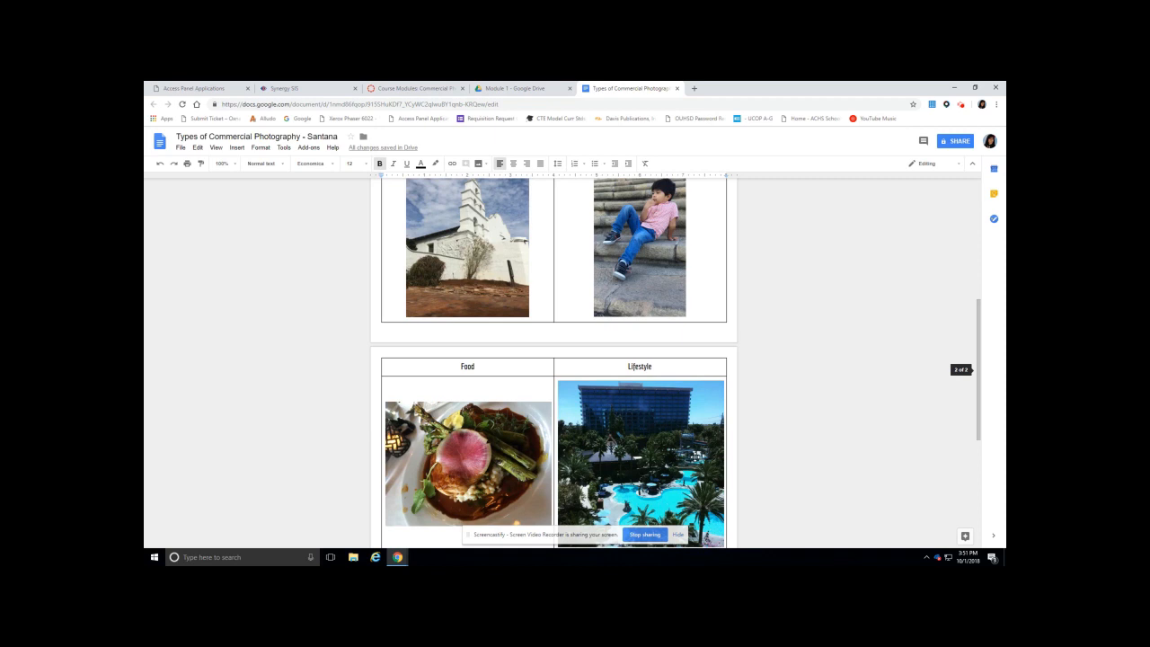
{"action": "scroll", "coordinate": [554, 363], "scroll_direction": "down", "scroll_amount": 1}
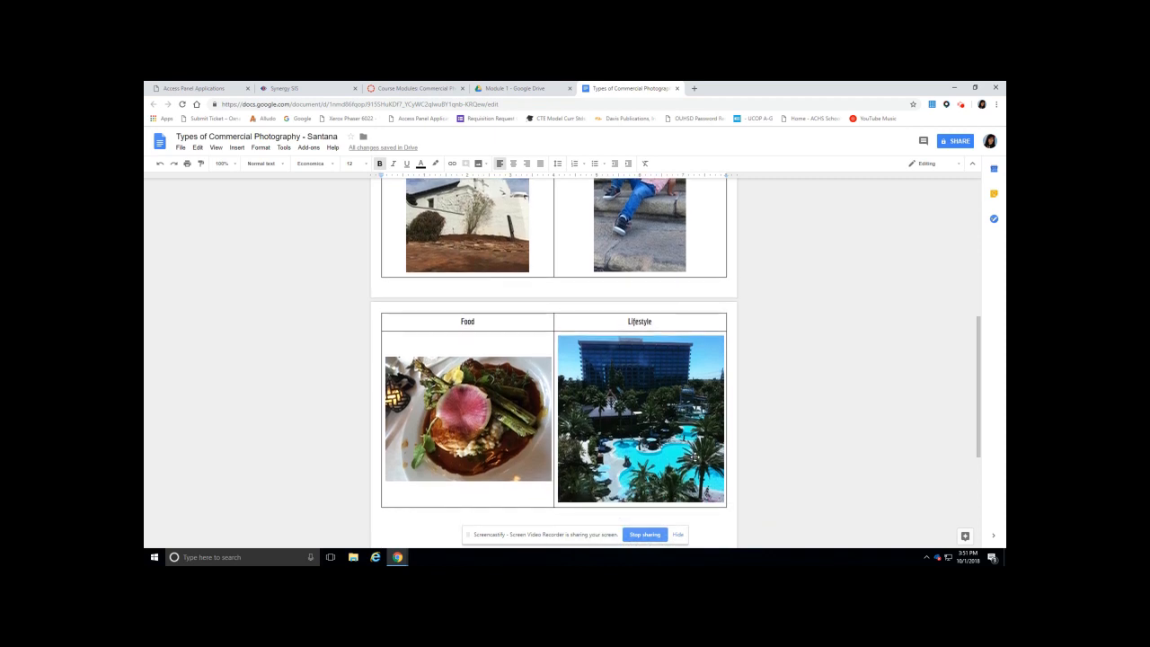
{"action": "scroll", "coordinate": [553, 363], "scroll_direction": "up", "scroll_amount": 1}
{"action": "scroll", "coordinate": [516, 177], "scroll_direction": "up", "scroll_amount": 10}
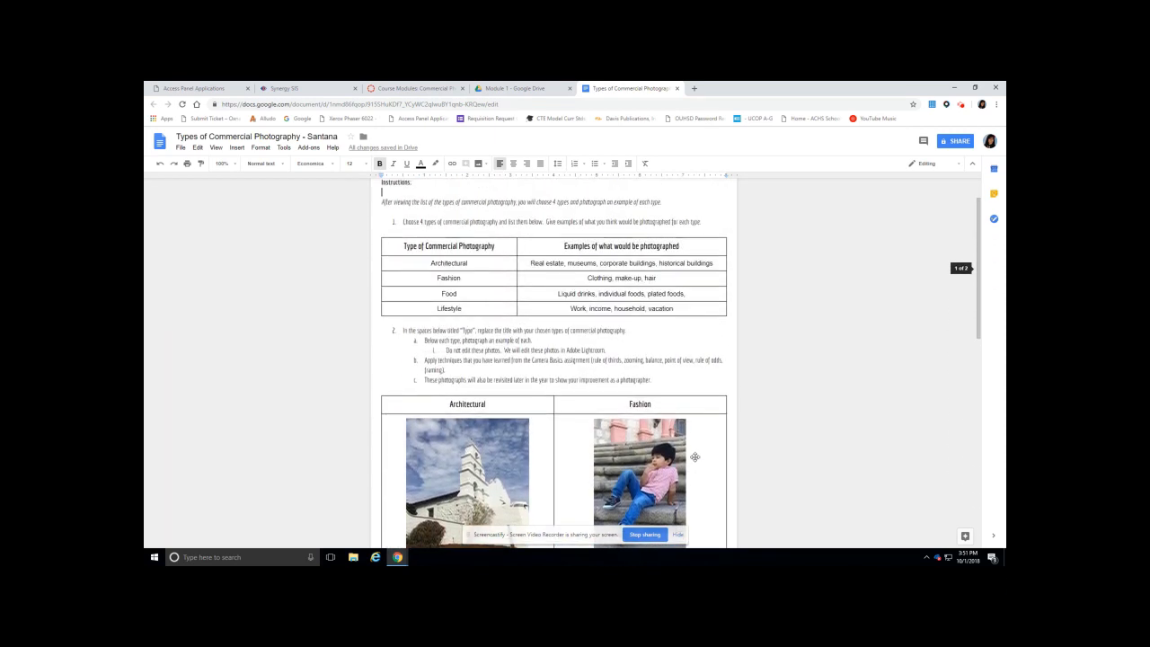
- Download IMG_0538.JPG, IMG_3264.JPG, IMG_3476.JPG and IMG_4281.JPG together from the Original Photos folder in Google Drive
{"action": "left_click", "coordinate": [504, 88]}
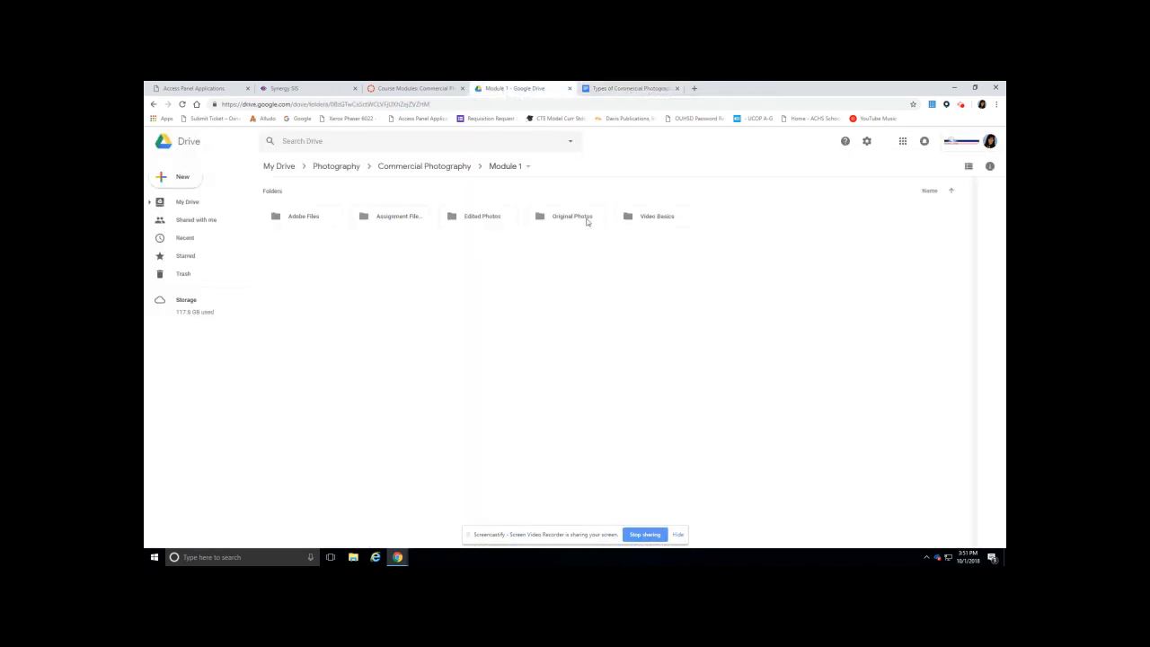
{"action": "double_click", "coordinate": [587, 221]}
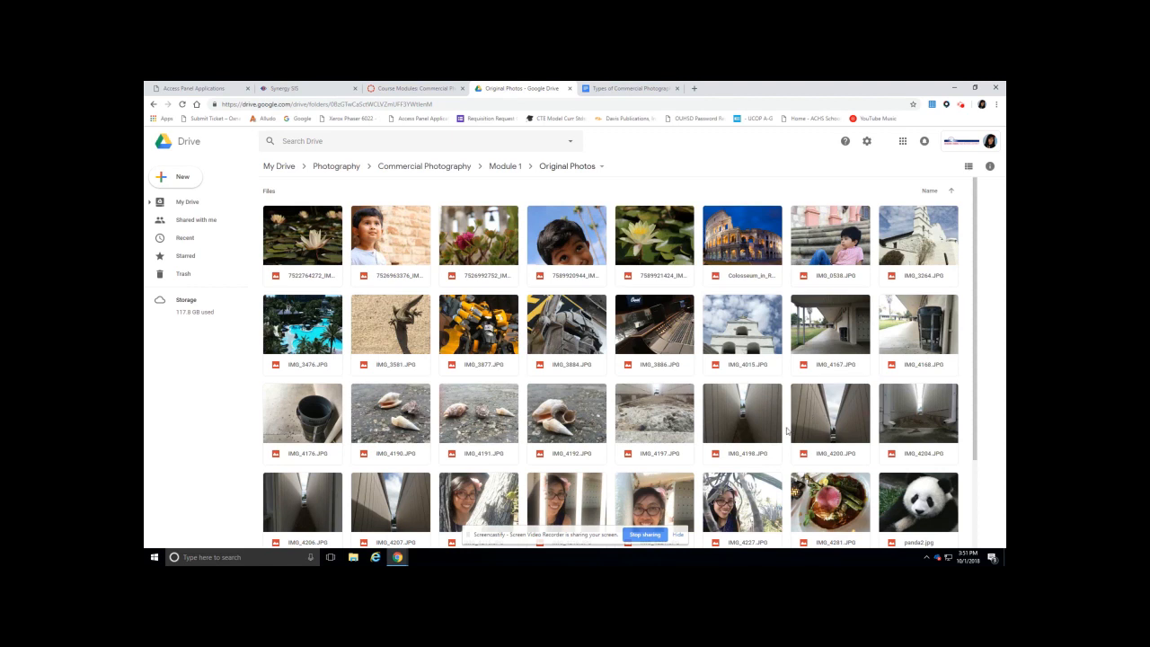
{"action": "scroll", "coordinate": [787, 431], "scroll_direction": "down", "scroll_amount": 1}
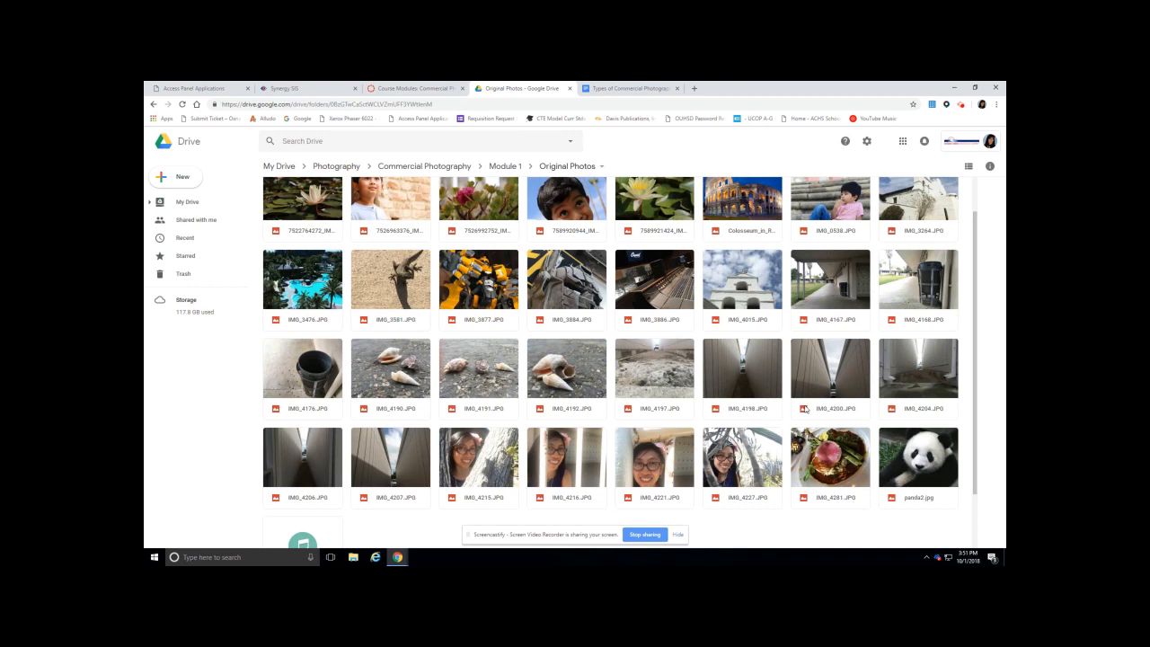
{"action": "left_click", "coordinate": [845, 204]}
{"action": "left_click", "coordinate": [912, 220], "text": "ctrl"}
{"action": "left_click", "coordinate": [293, 319], "text": "ctrl"}
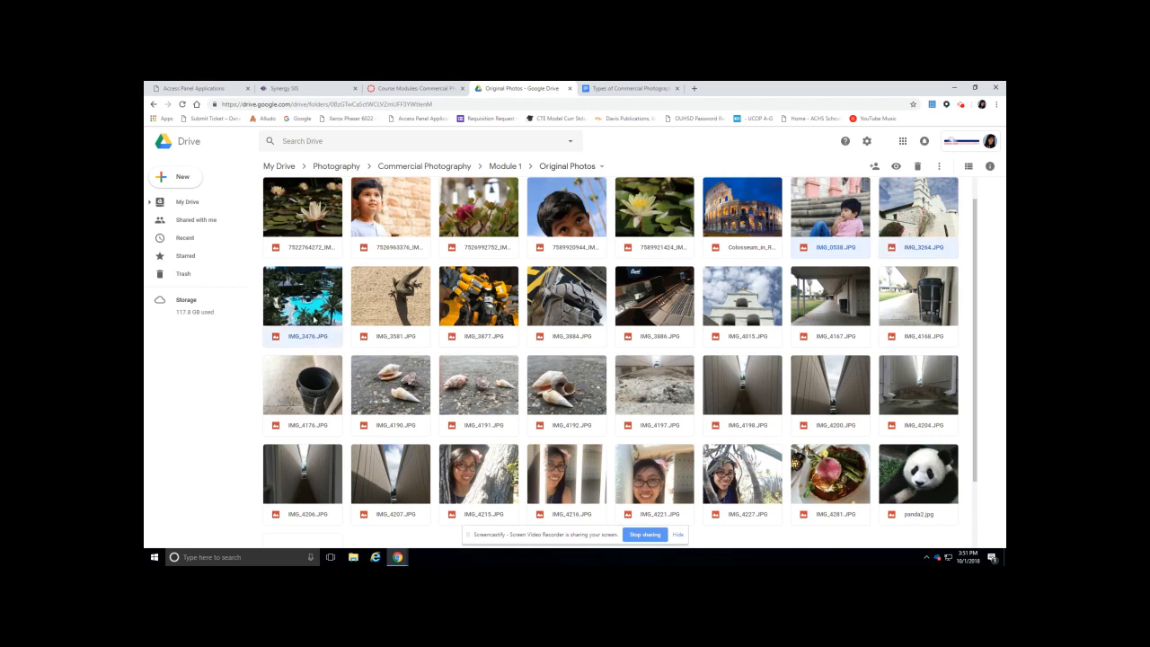
{"action": "left_click", "coordinate": [843, 483], "text": "ctrl"}
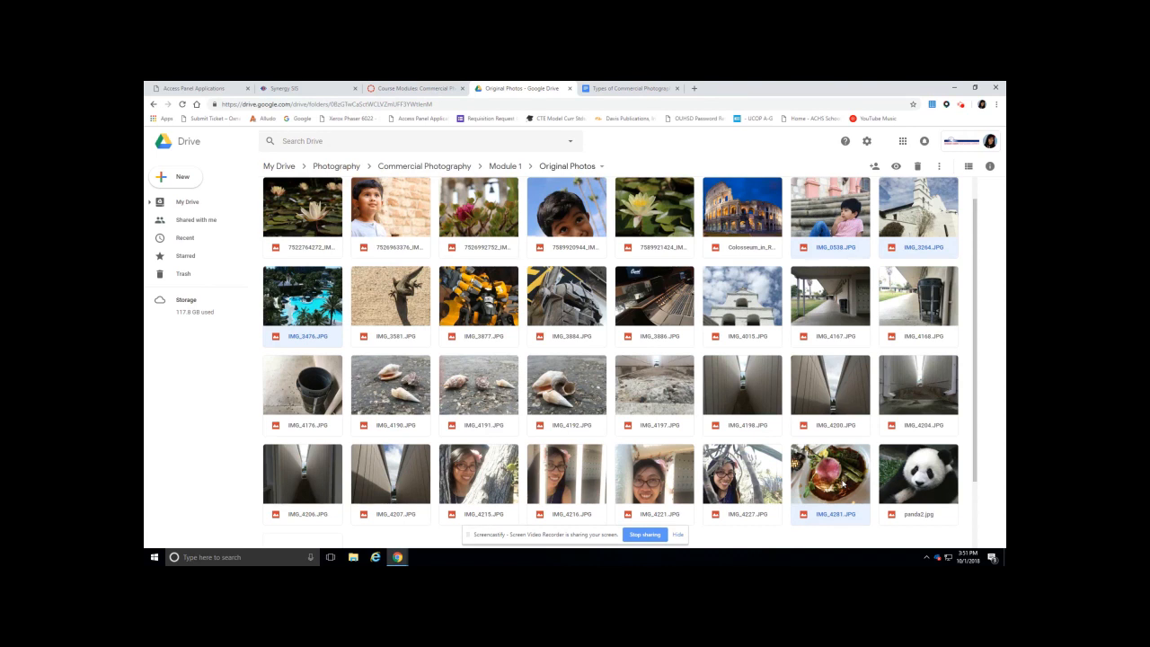
{"action": "right_click", "coordinate": [843, 485]}
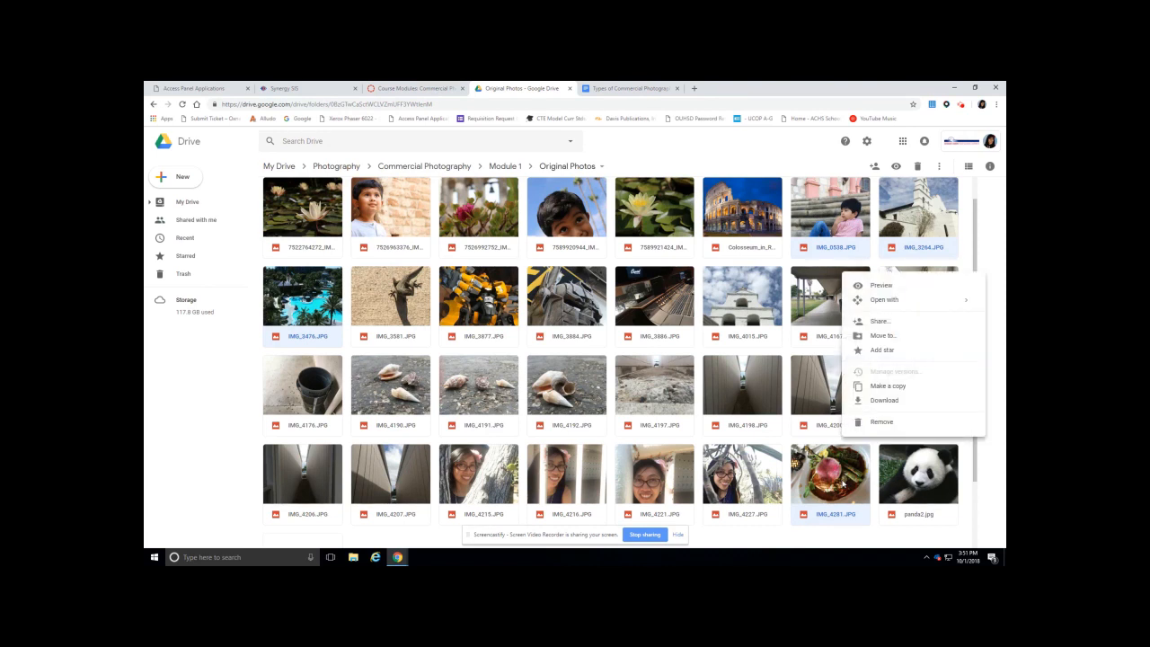
{"action": "left_click", "coordinate": [885, 402]}
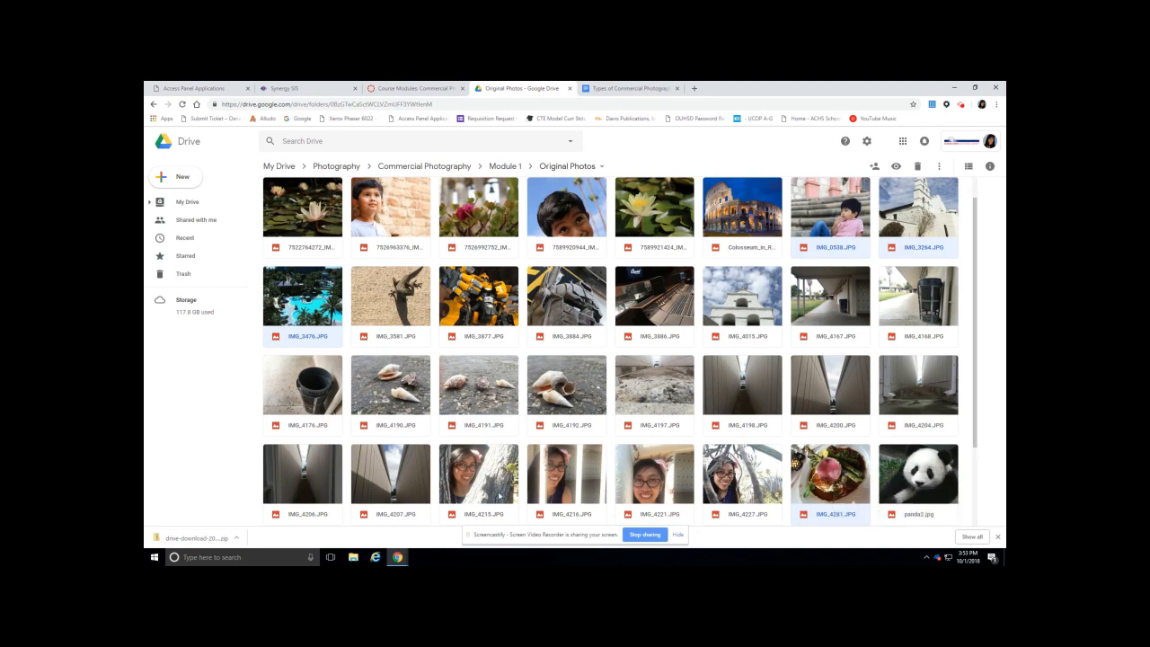
- Show the downloaded zip archive in its folder and start extracting all of its files
{"action": "left_click", "coordinate": [238, 539]}
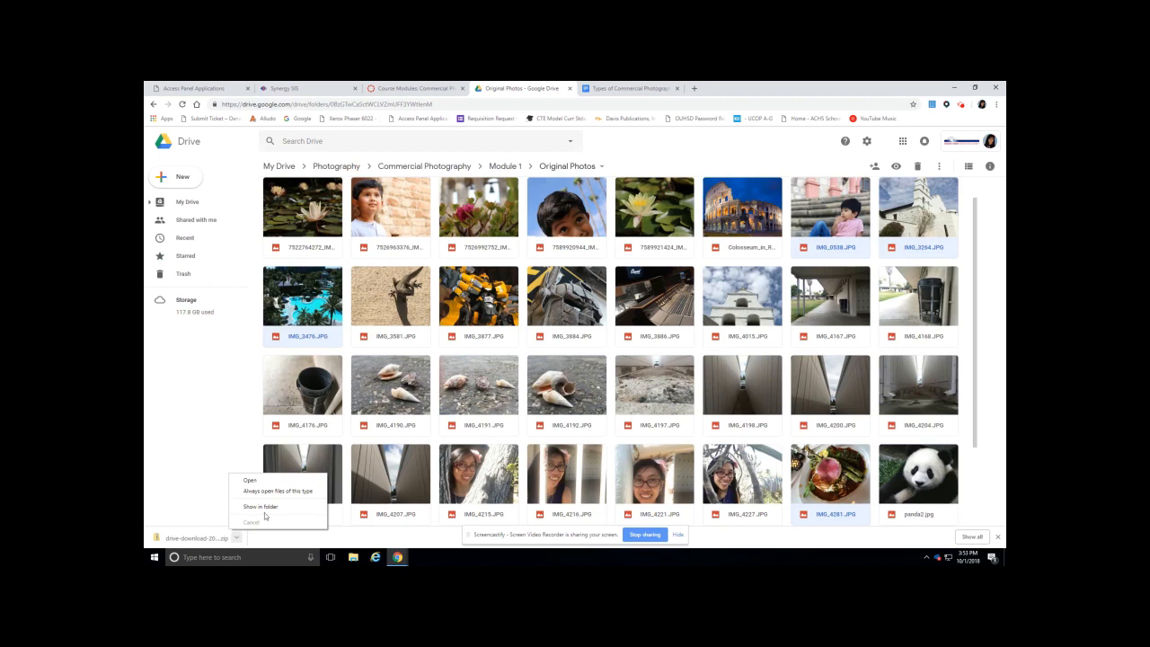
{"action": "left_click", "coordinate": [269, 507]}
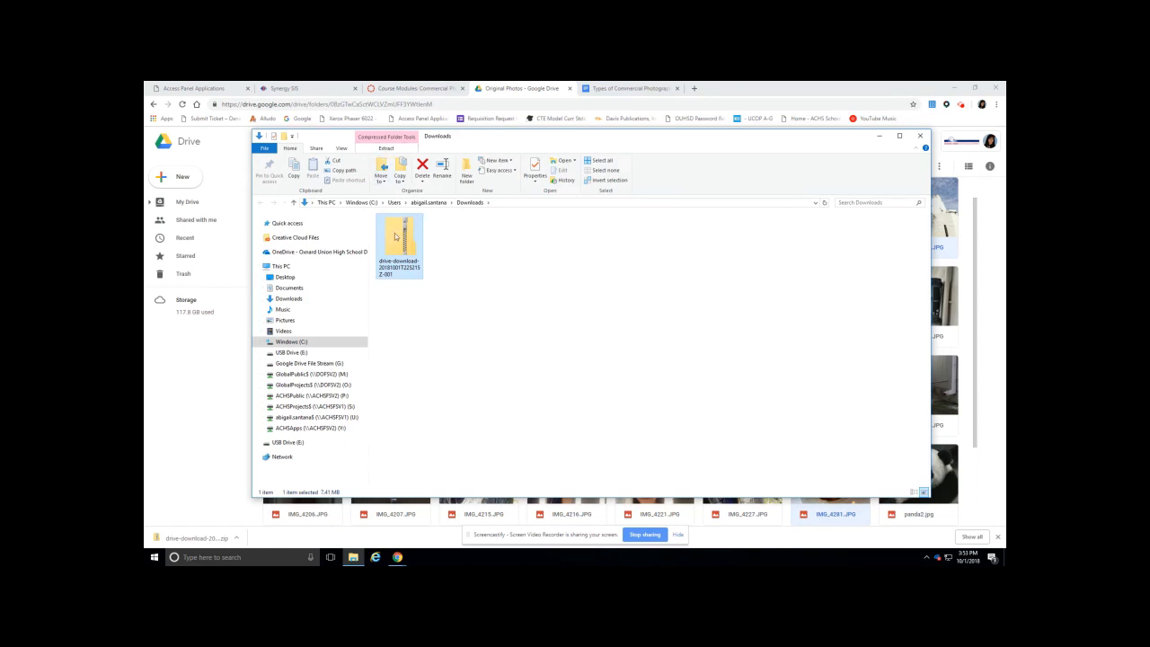
{"action": "left_click", "coordinate": [387, 150]}
{"action": "left_click", "coordinate": [633, 173]}
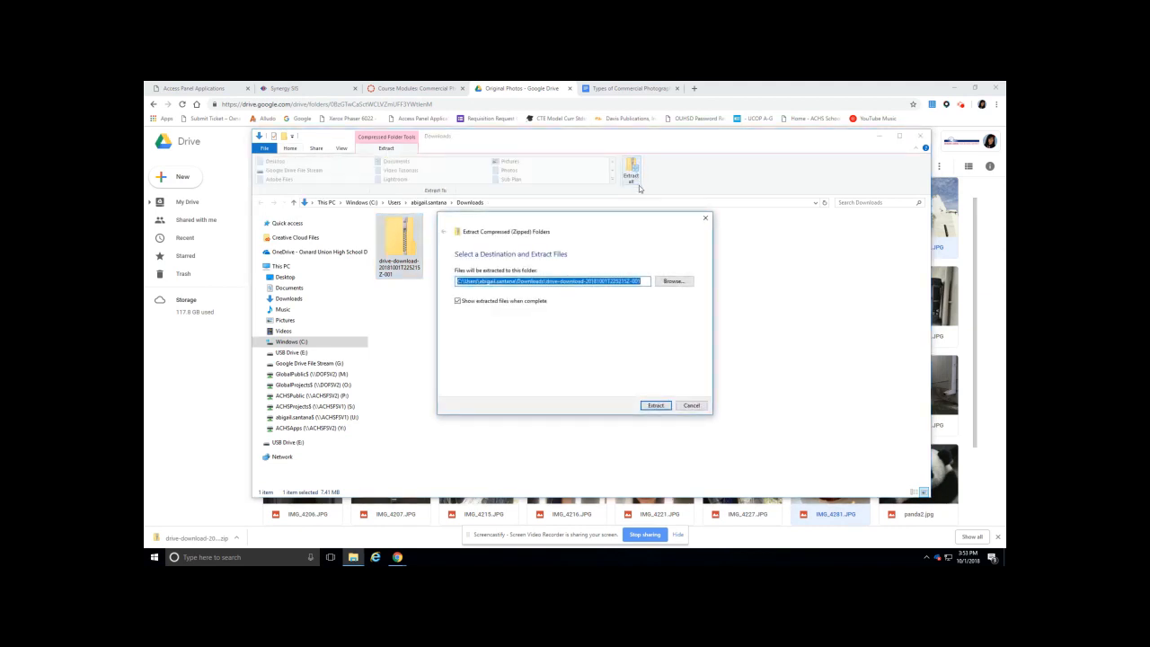
- Create a folder named Lightroom in Documents and choose it as the extraction destination
{"action": "left_click", "coordinate": [673, 282]}
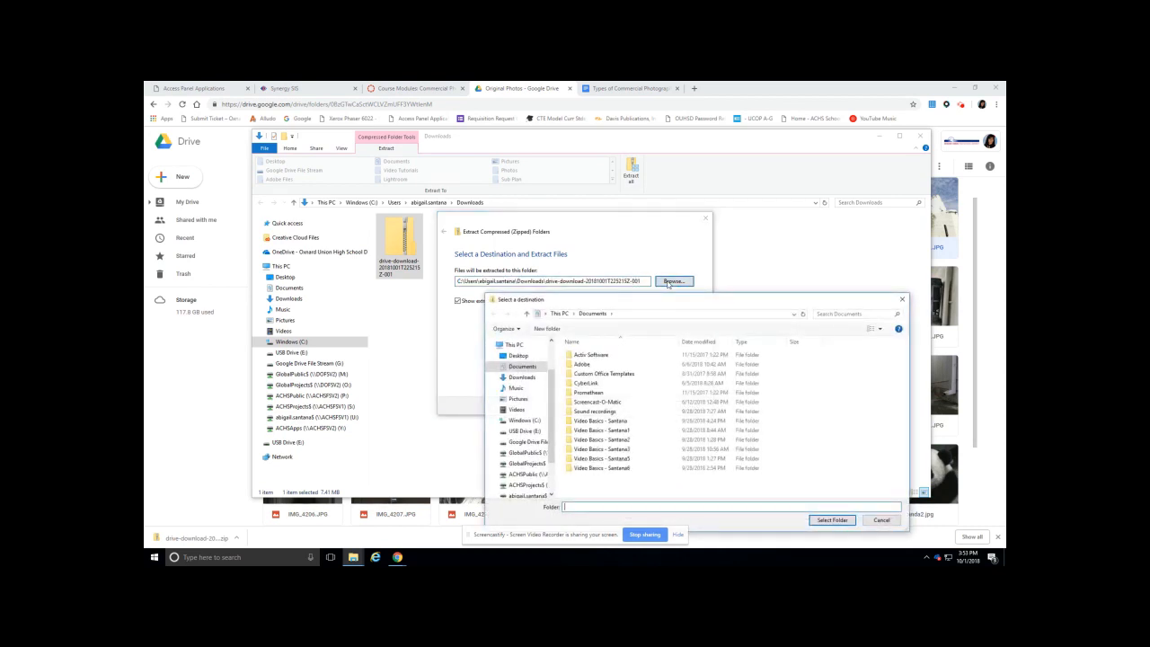
{"action": "left_click", "coordinate": [523, 368]}
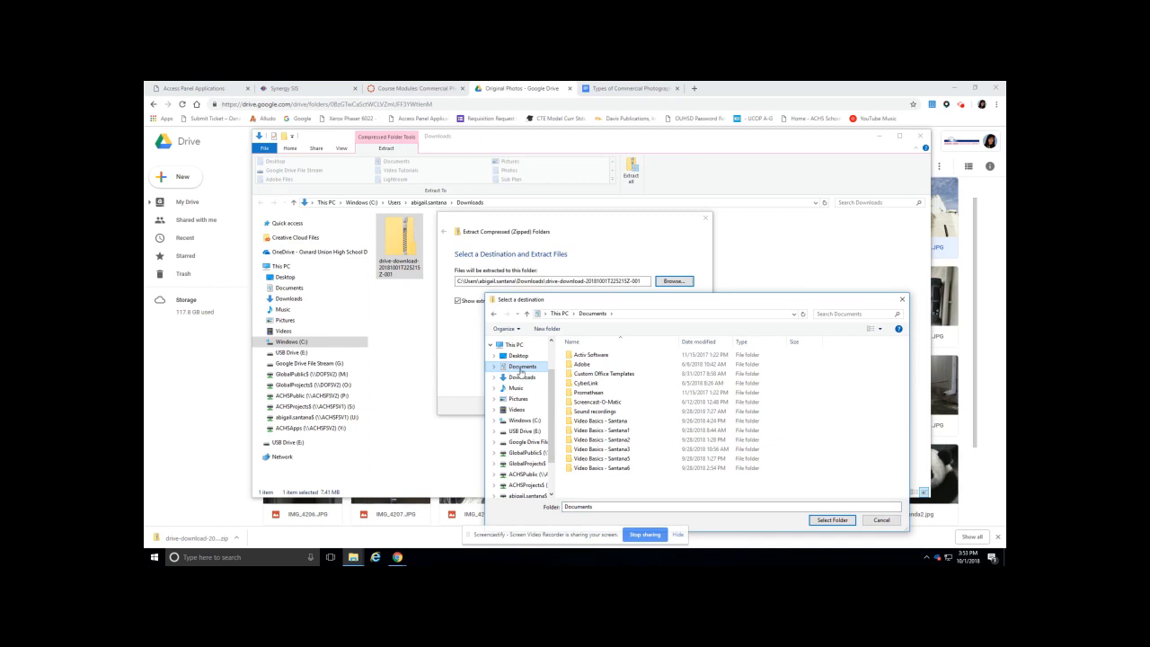
{"action": "left_click", "coordinate": [544, 329]}
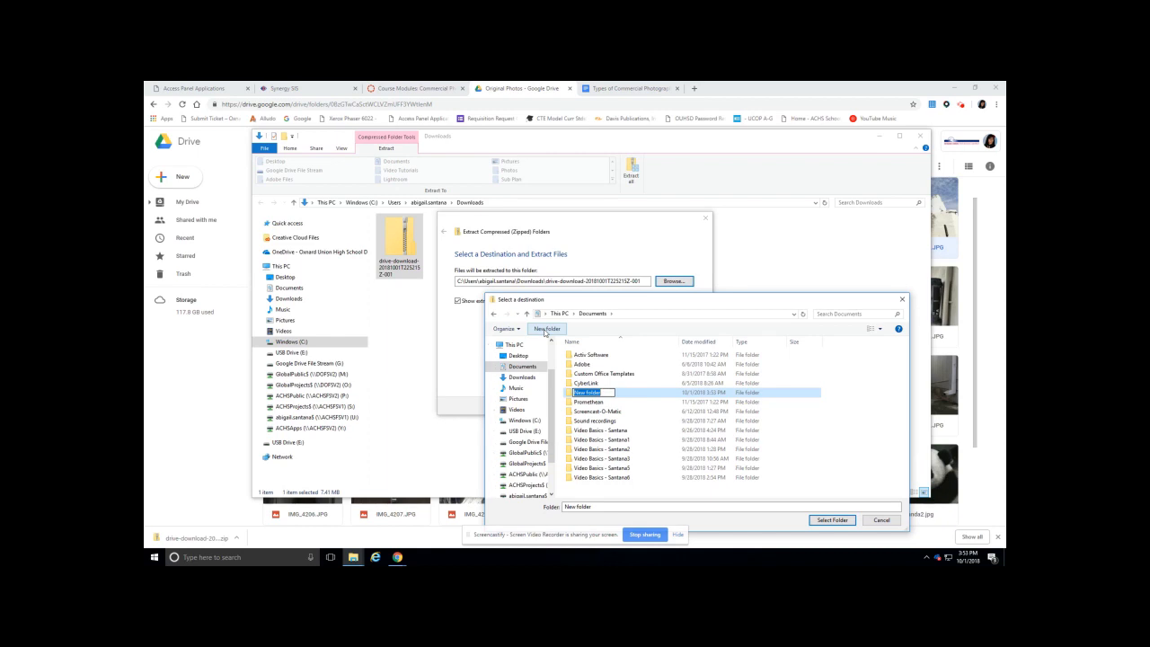
{"action": "type", "text": "Lightroom"}
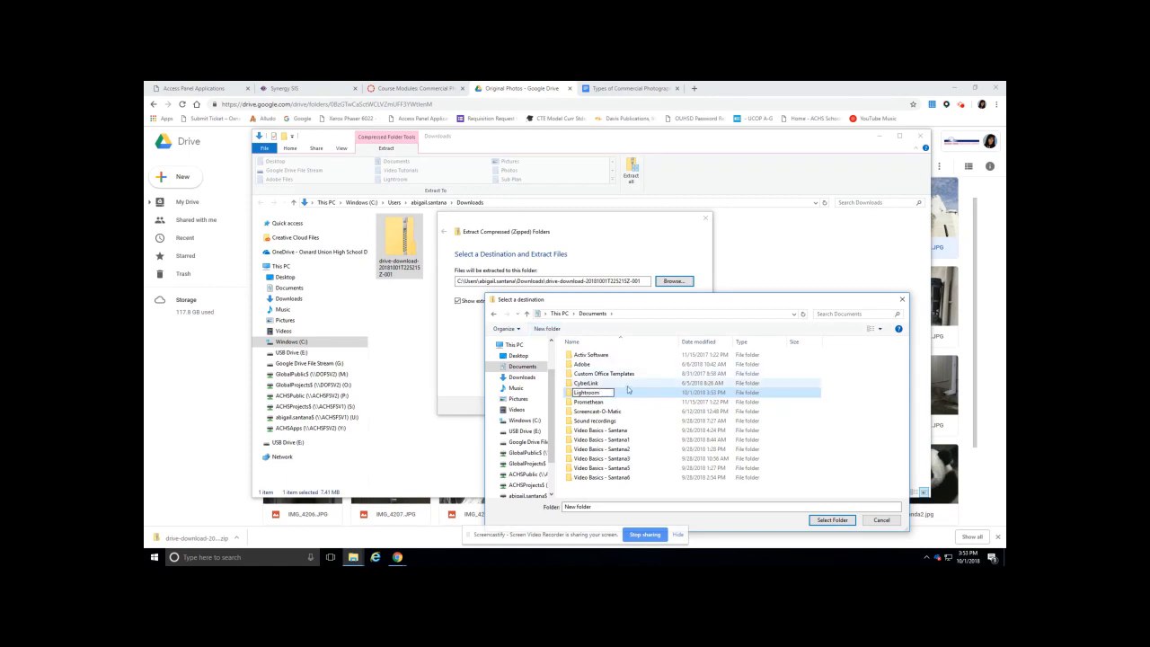
{"action": "key", "text": "Return"}
{"action": "left_click", "coordinate": [834, 520]}
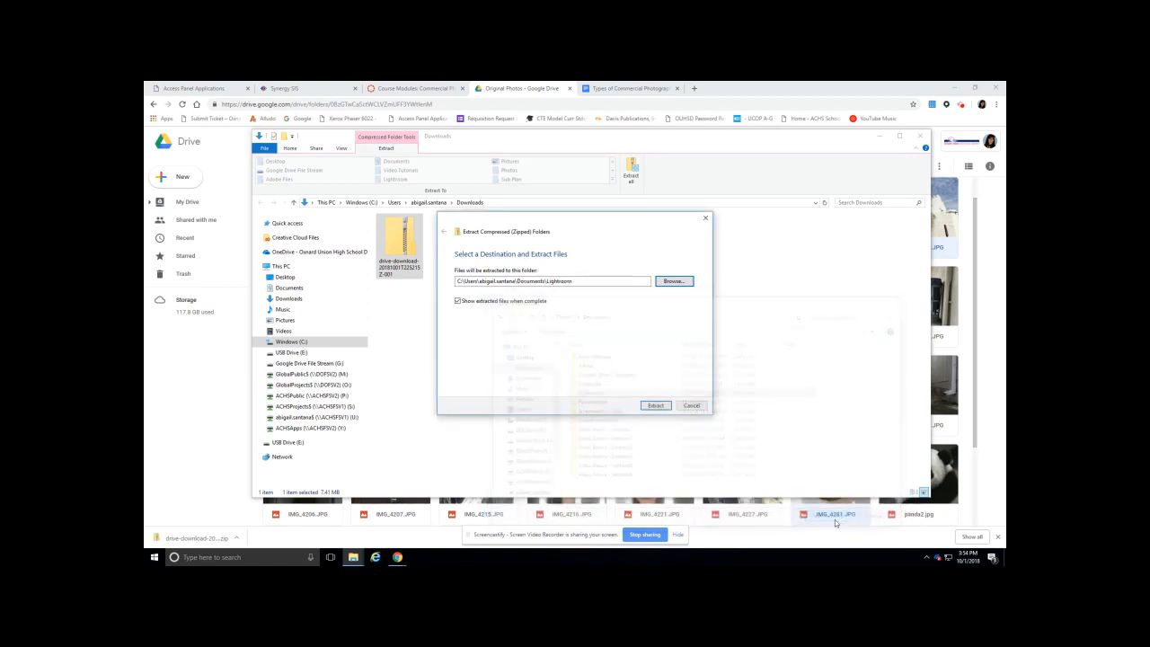
- Extract the photos into the Lightroom folder and close both File Explorer windows
{"action": "left_click", "coordinate": [657, 407]}
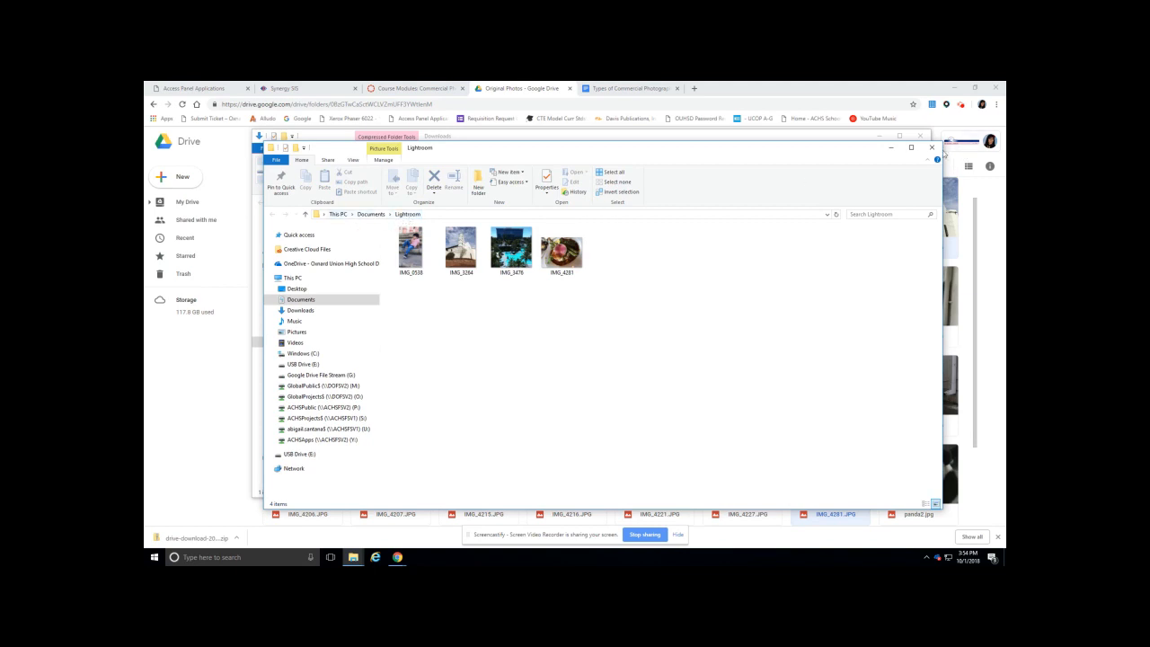
{"action": "left_click", "coordinate": [935, 152]}
{"action": "left_click", "coordinate": [920, 136]}
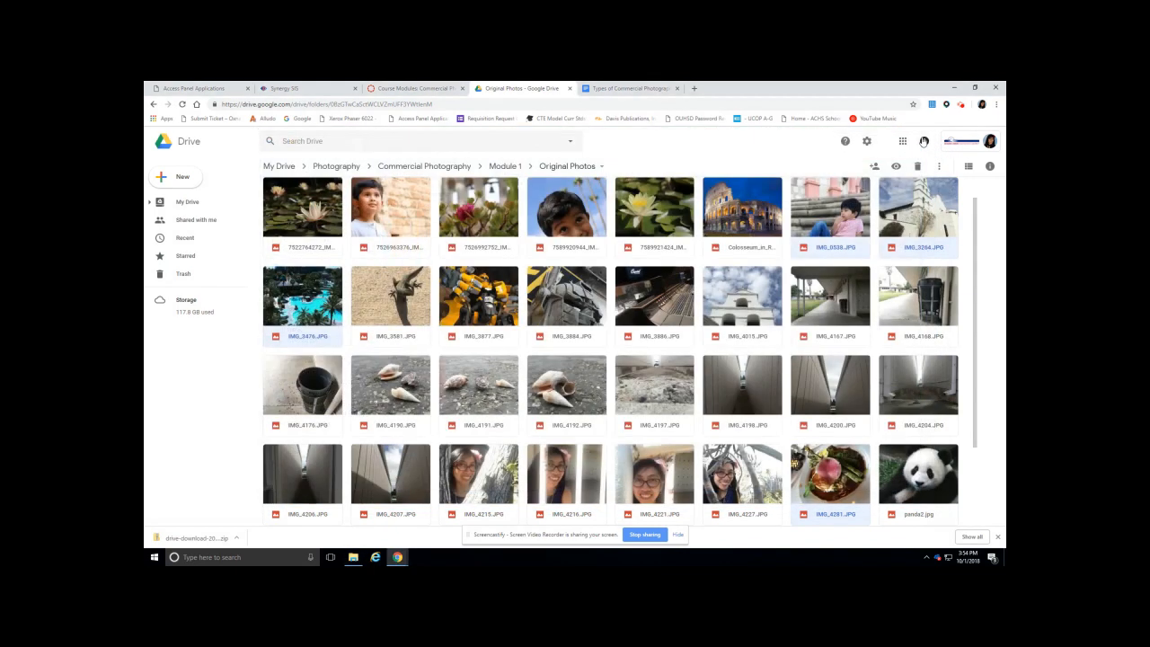
- Minimize the browser and launch Adobe Lightroom Classic from the desktop with its default catalog
{"action": "left_click", "coordinate": [956, 88]}
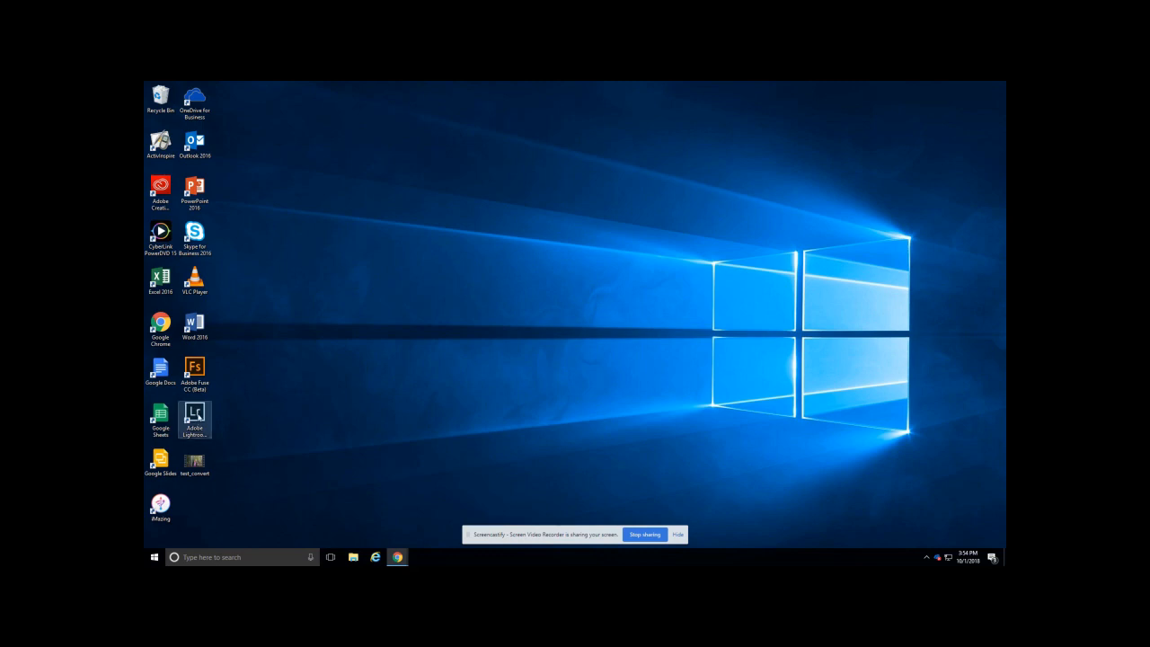
{"action": "left_click", "coordinate": [200, 415]}
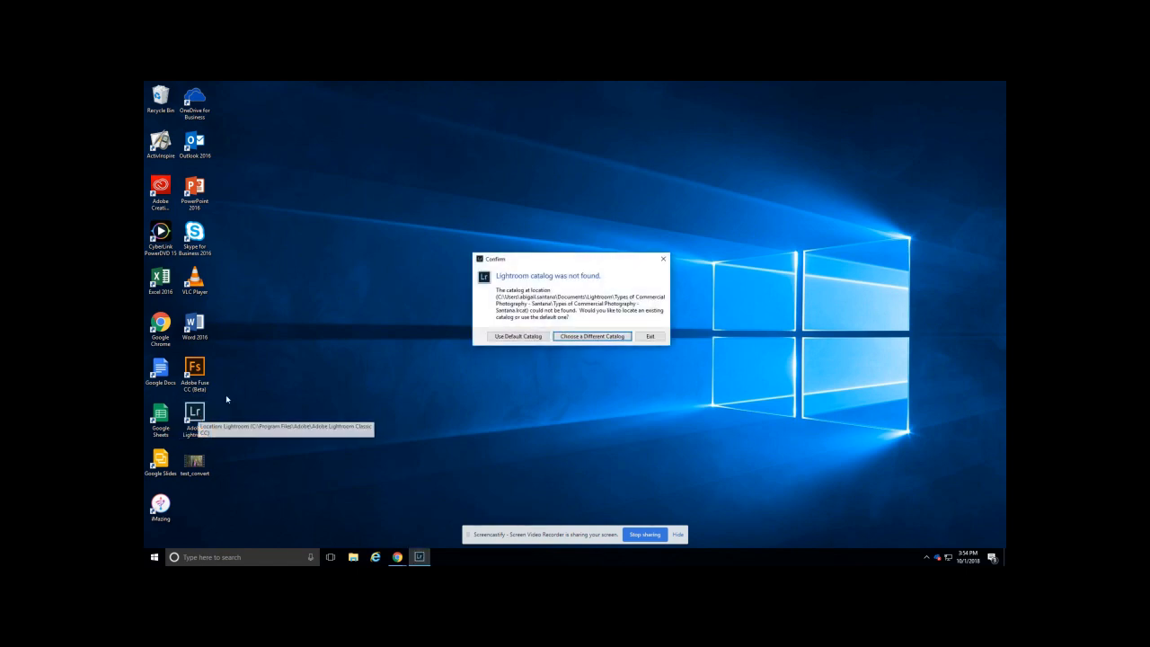
{"action": "left_click", "coordinate": [530, 336]}
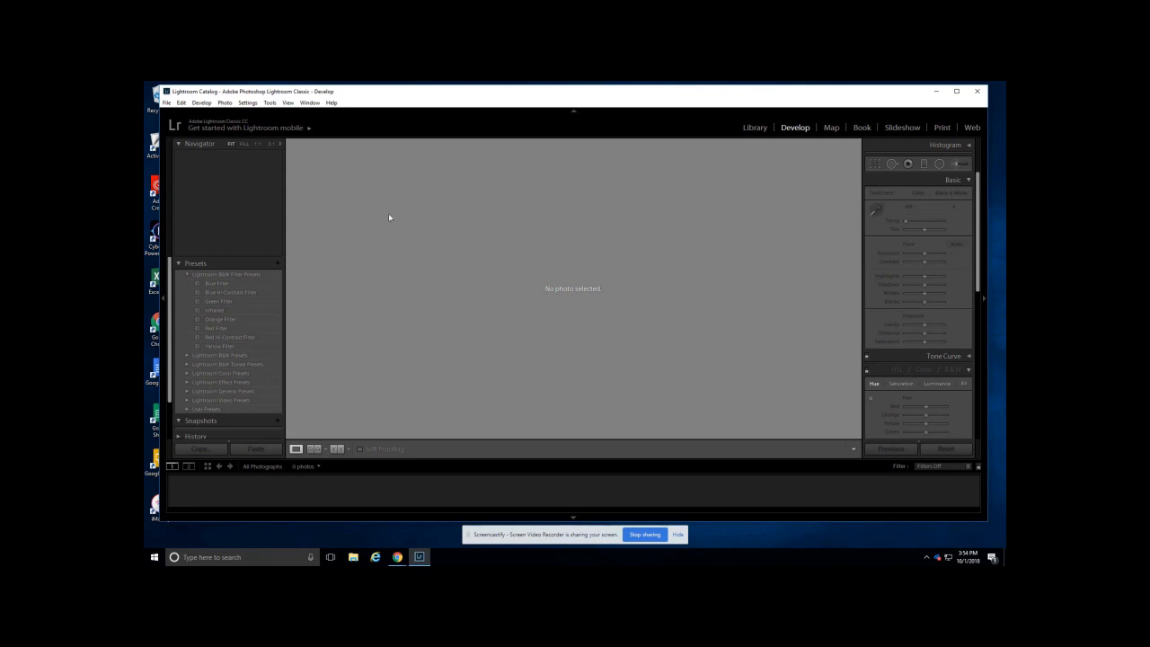
- Create a catalog named "Types of Commercial Photography - " plus the last name in Documents\Lightroom, skipping the backup this time and dismissing the import window
{"action": "left_click", "coordinate": [167, 104]}
{"action": "mouse_move", "coordinate": [181, 108]}
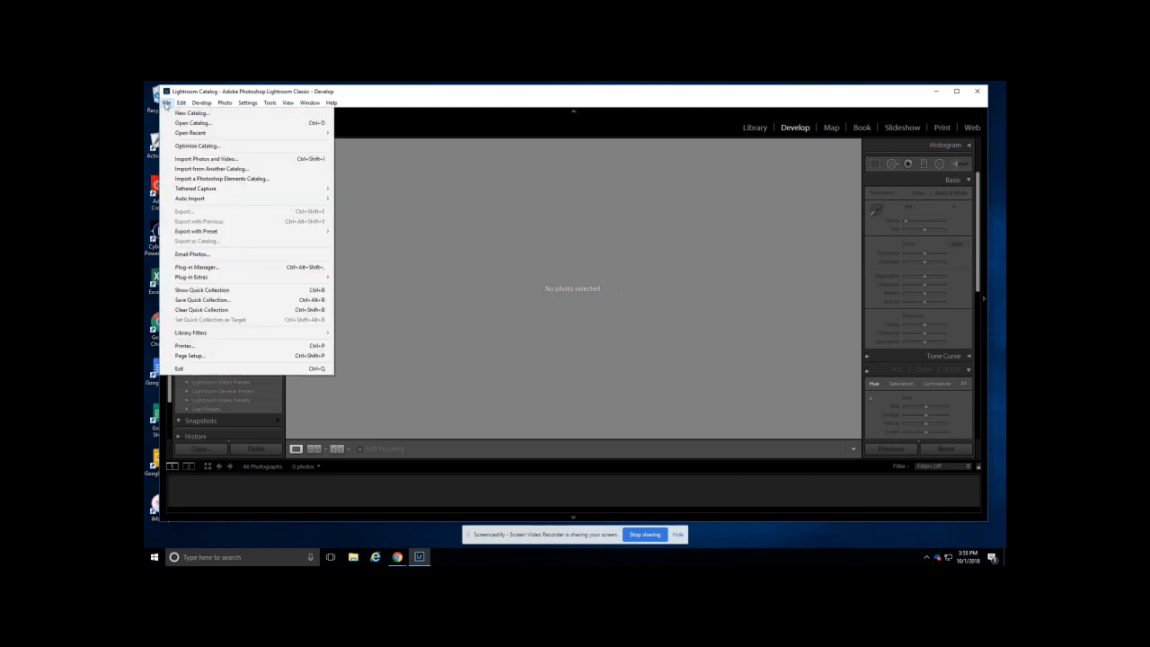
{"action": "left_click", "coordinate": [191, 115]}
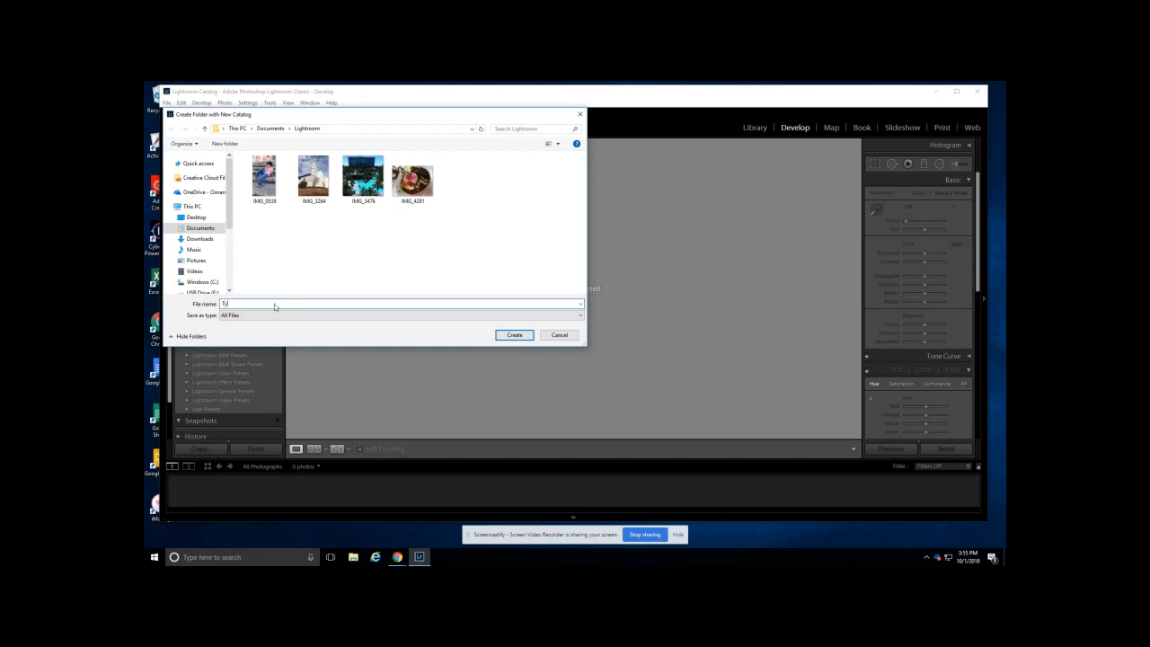
{"action": "type", "text": "pes of Commercial Photography - Santana"}
{"action": "left_click", "coordinate": [523, 338]}
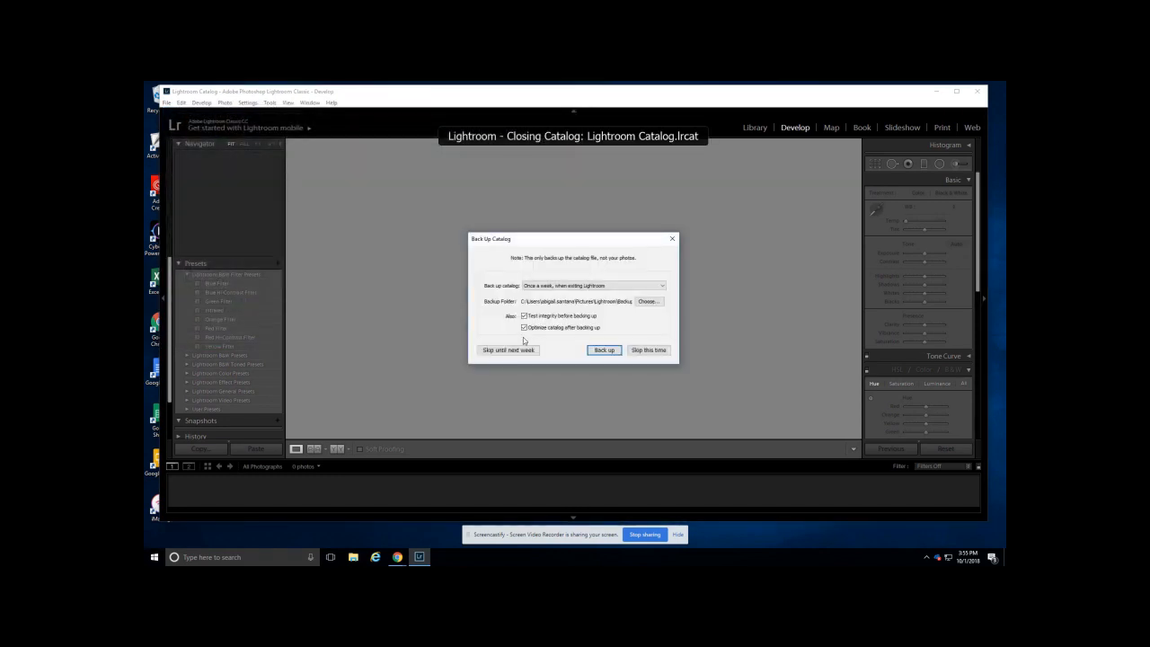
{"action": "left_click", "coordinate": [663, 354]}
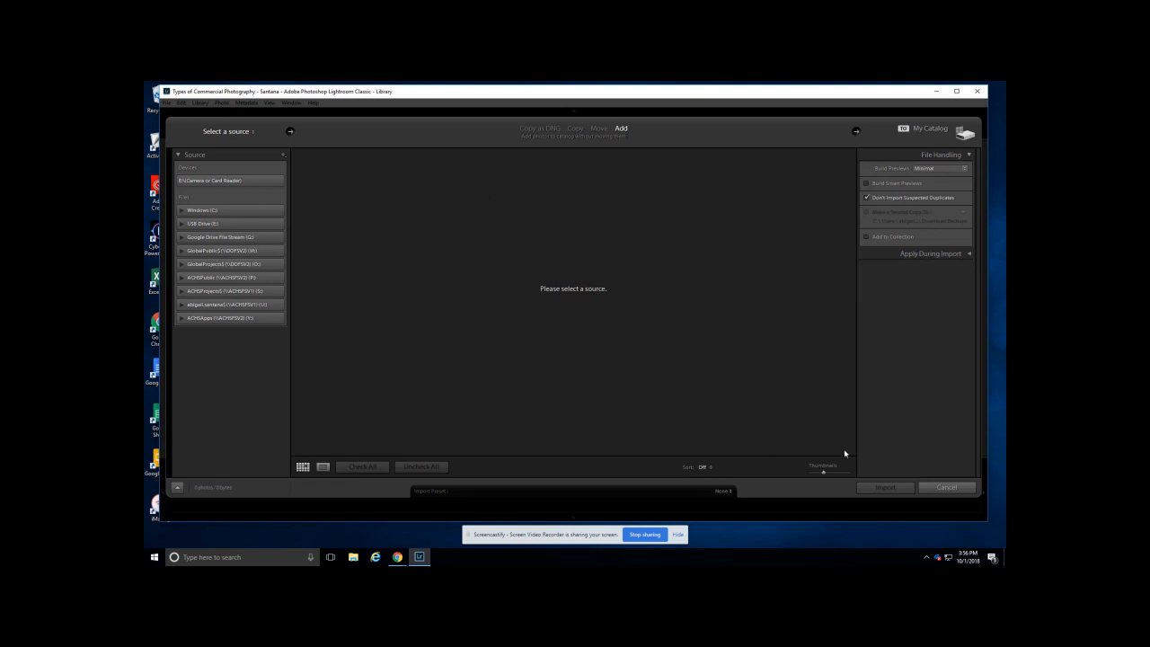
{"action": "left_click", "coordinate": [959, 492]}
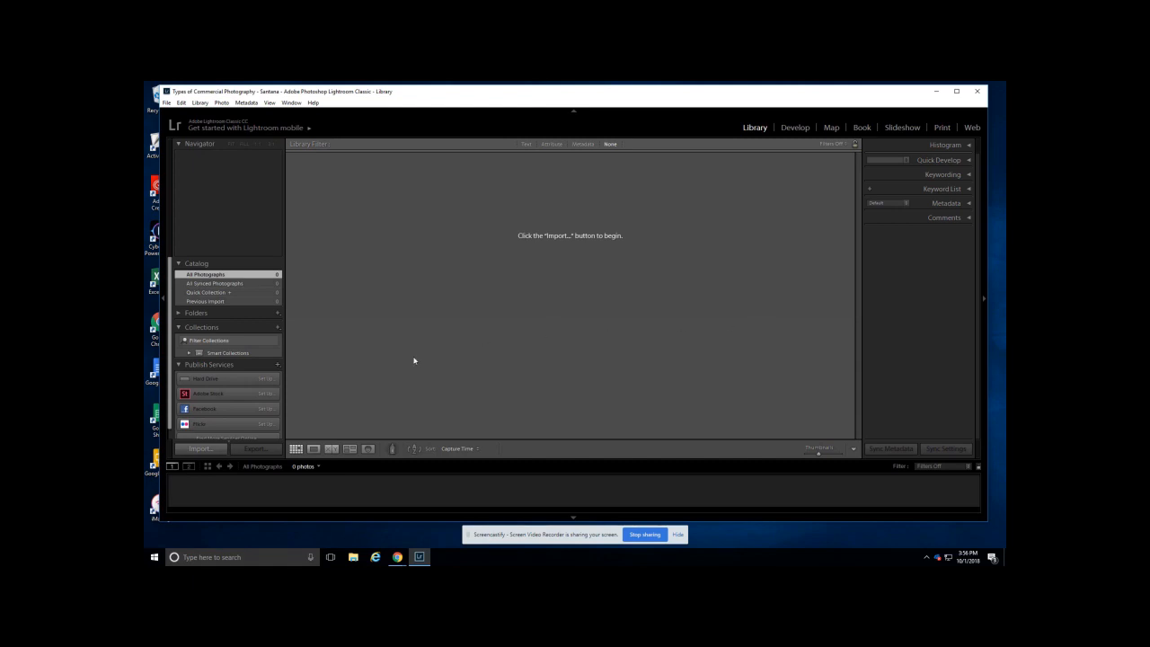
- Import all four photos from the Documents\Lightroom folder into the catalog, including IMG_0538 and IMG_4281
{"action": "left_click", "coordinate": [201, 448]}
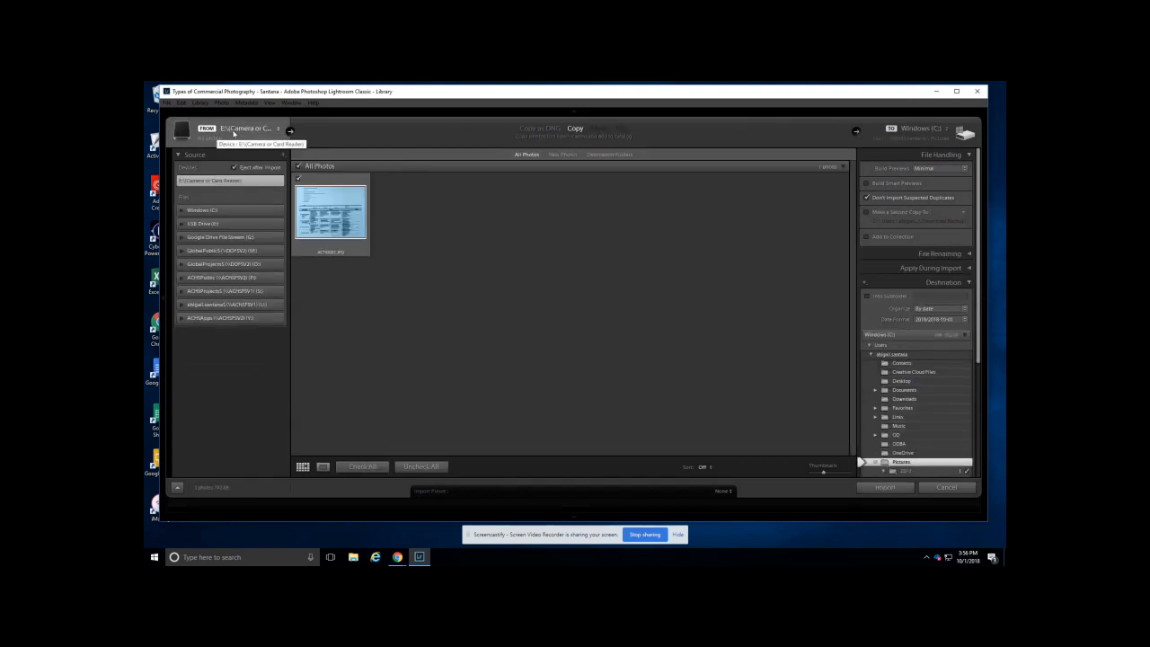
{"action": "left_click", "coordinate": [227, 131]}
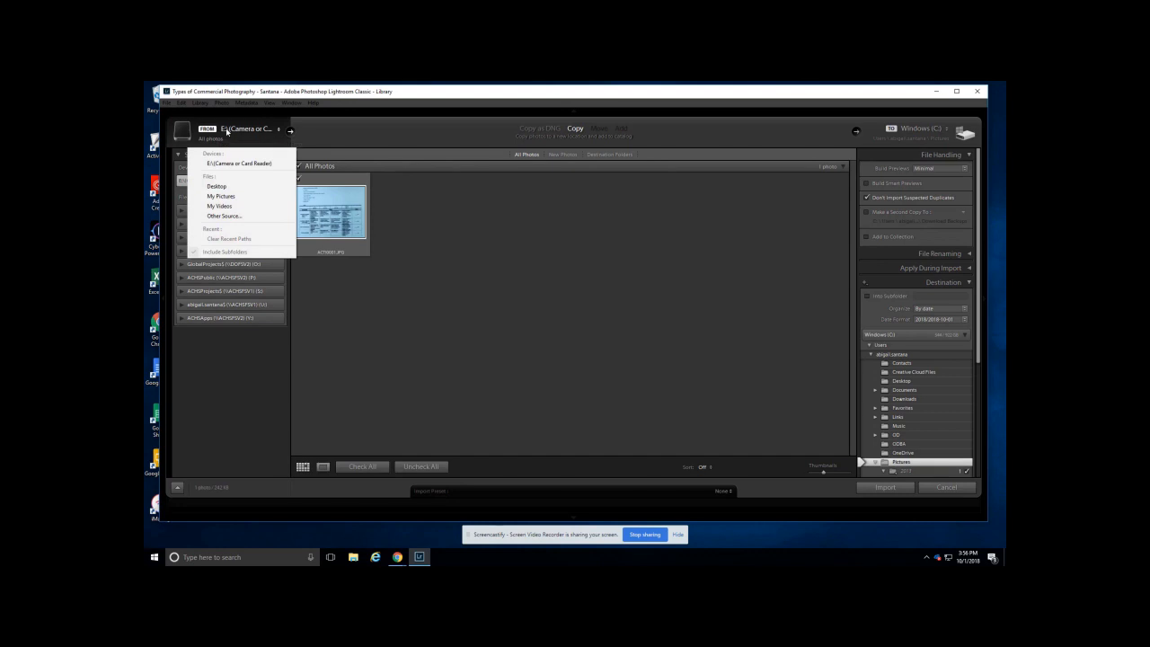
{"action": "left_click", "coordinate": [246, 217]}
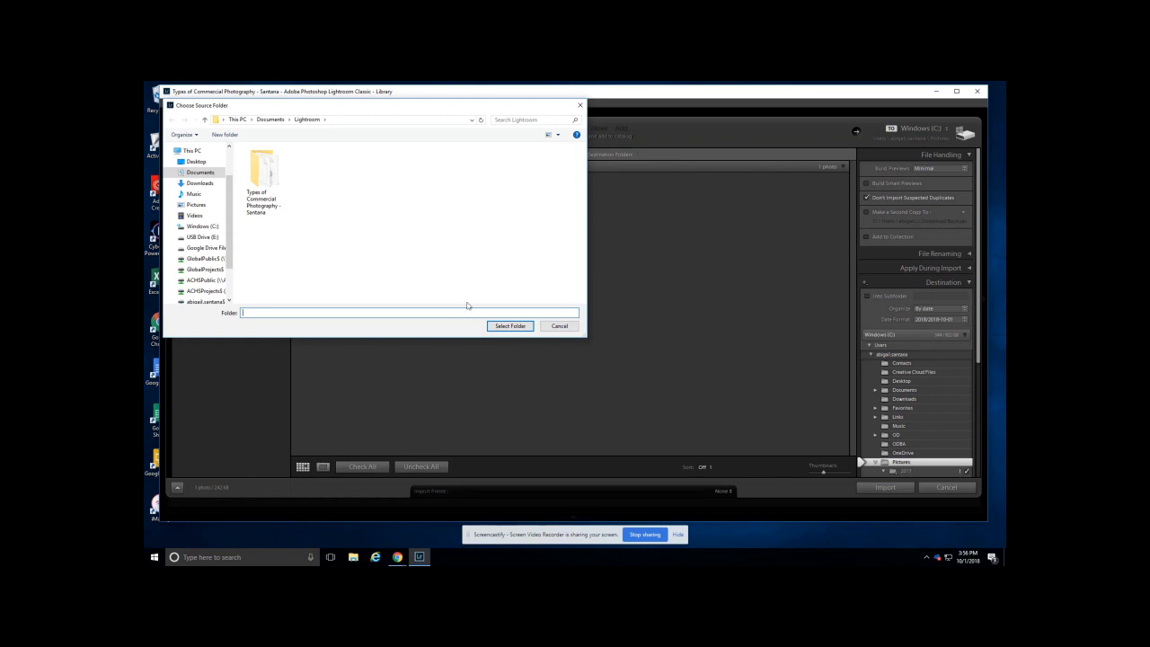
{"action": "left_click", "coordinate": [512, 326]}
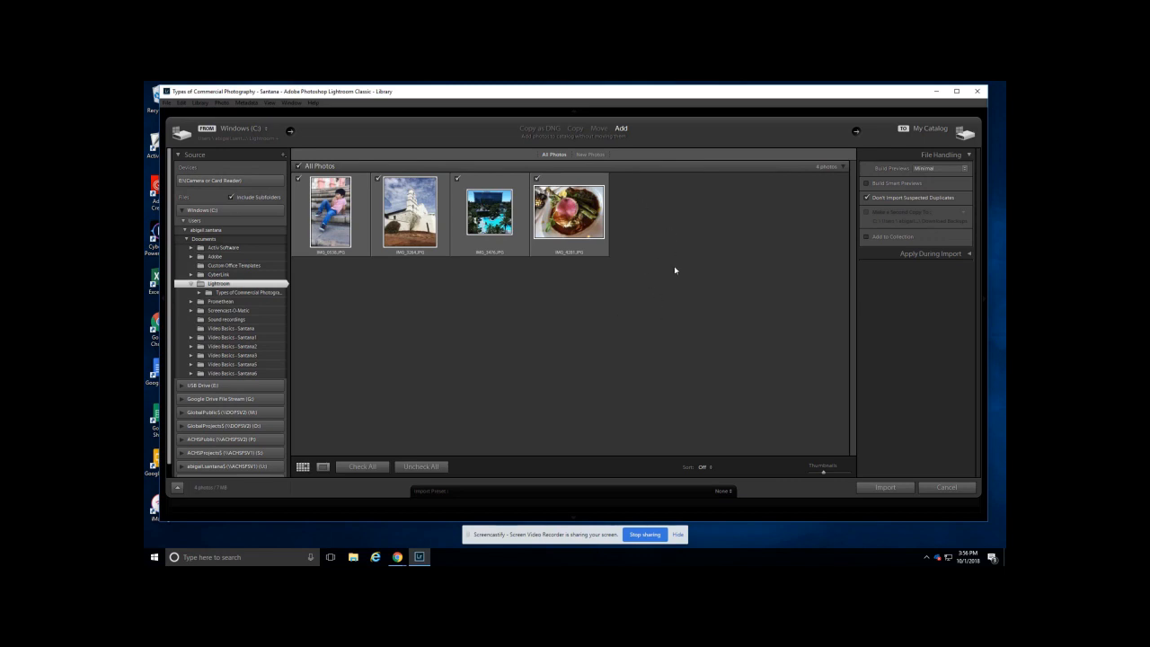
{"action": "left_click", "coordinate": [904, 489]}
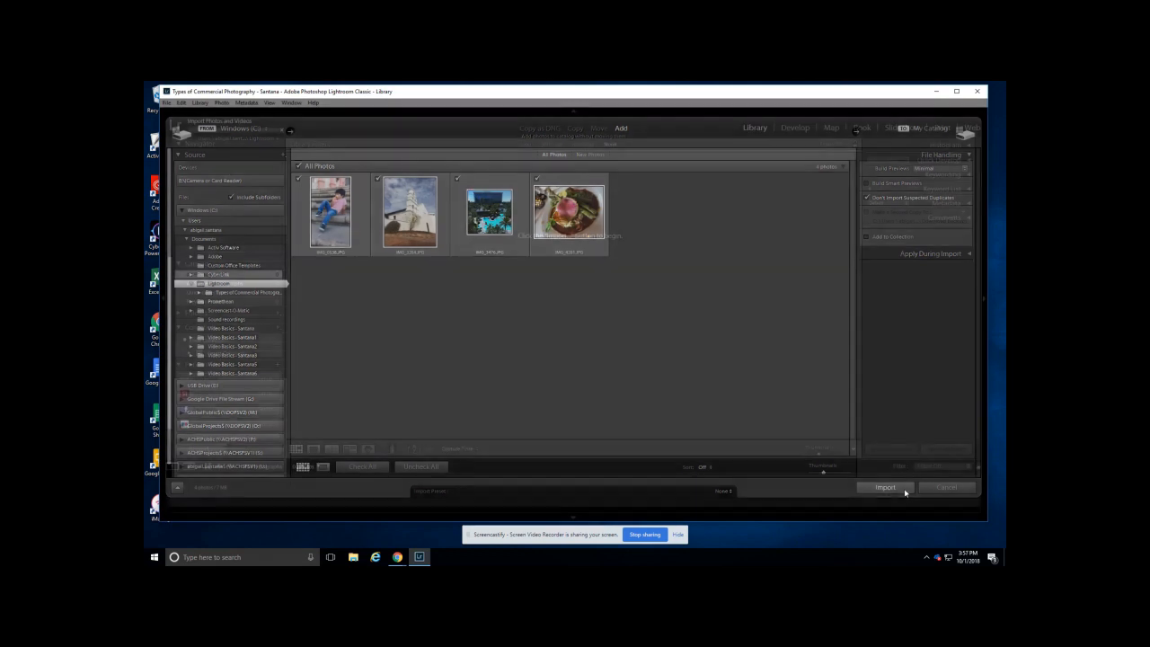
- Create virtual copies of the boy photo IMG_0538 and the white church photo in the Library
{"action": "left_click", "coordinate": [639, 351]}
{"action": "left_click", "coordinate": [192, 130]}
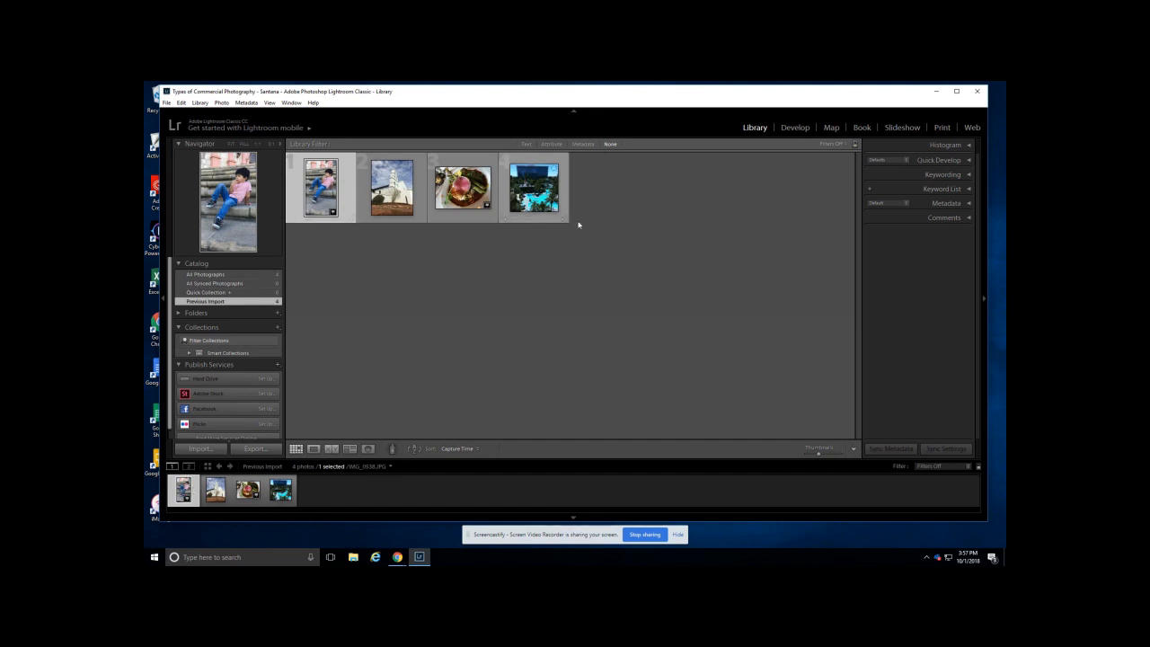
{"action": "left_click", "coordinate": [221, 103]}
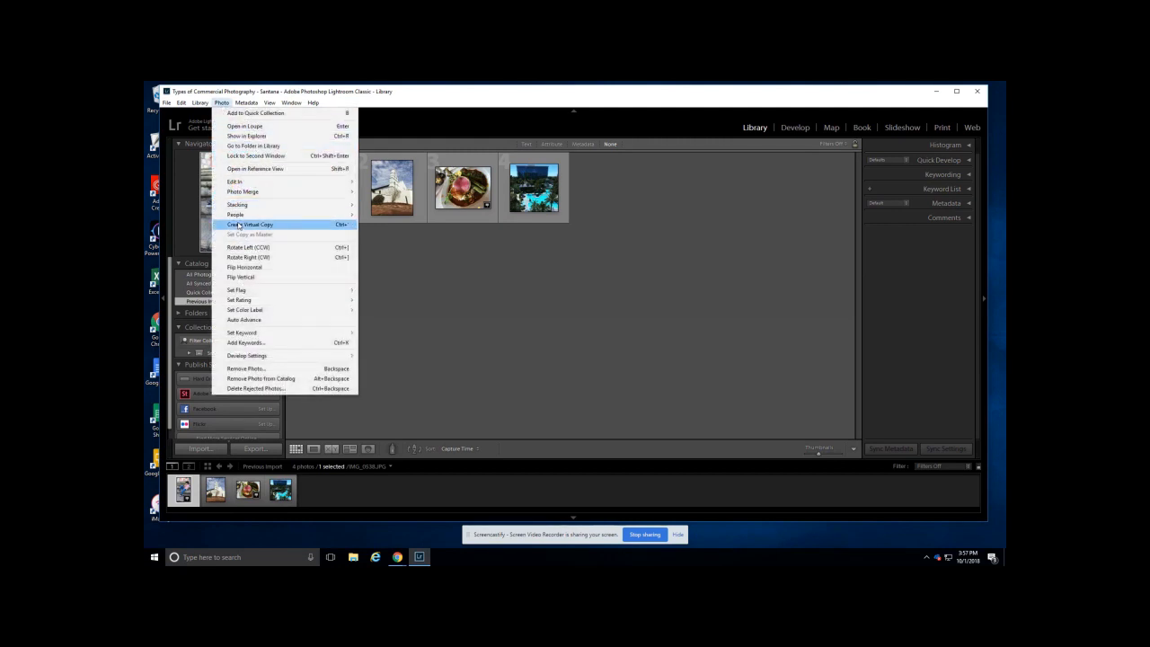
{"action": "left_click", "coordinate": [238, 225]}
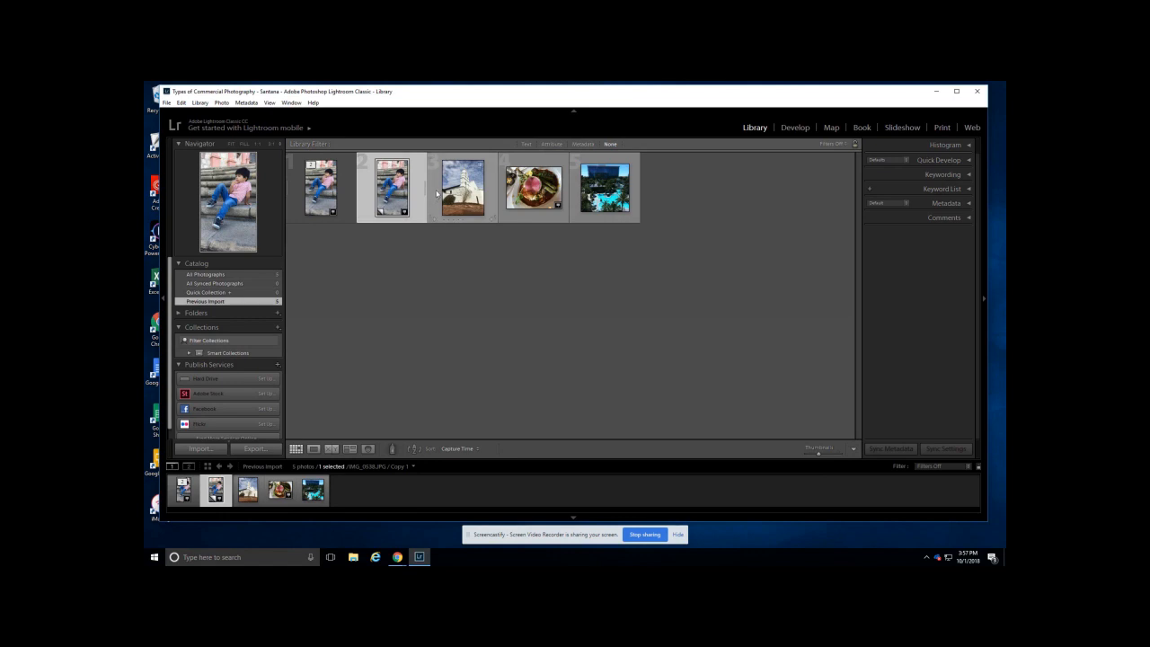
{"action": "left_click", "coordinate": [437, 193]}
{"action": "left_click", "coordinate": [222, 102]}
{"action": "left_click", "coordinate": [241, 224]}
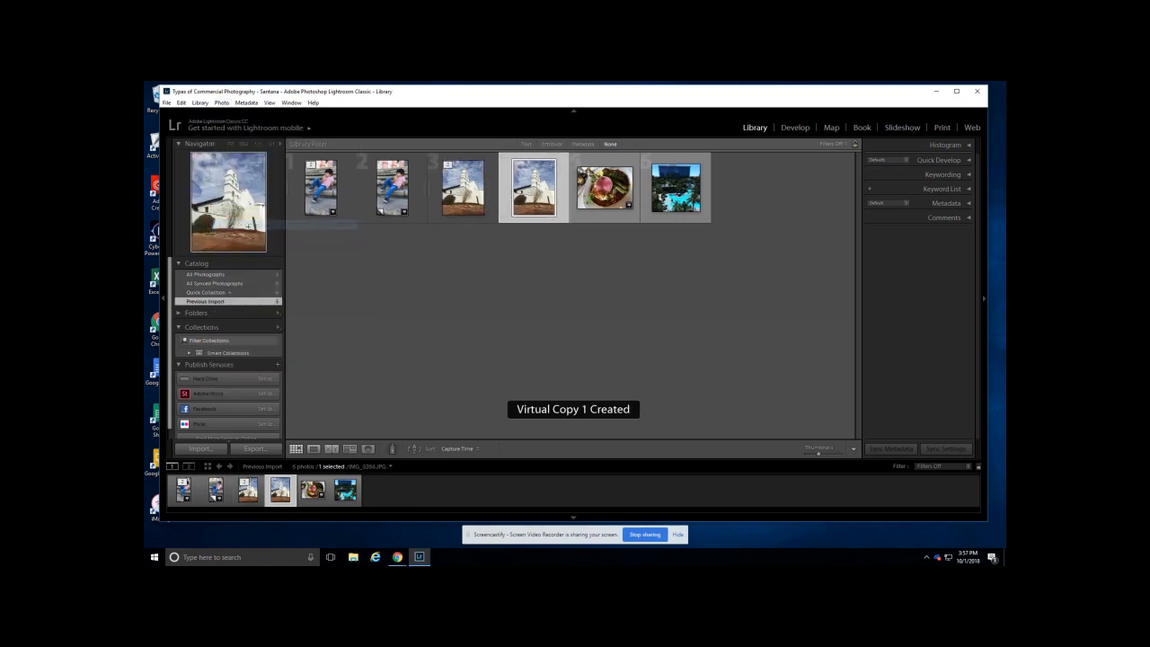
- Create virtual copies of the food photo and the pool photo, and clear the photo selection
{"action": "left_click", "coordinate": [576, 202]}
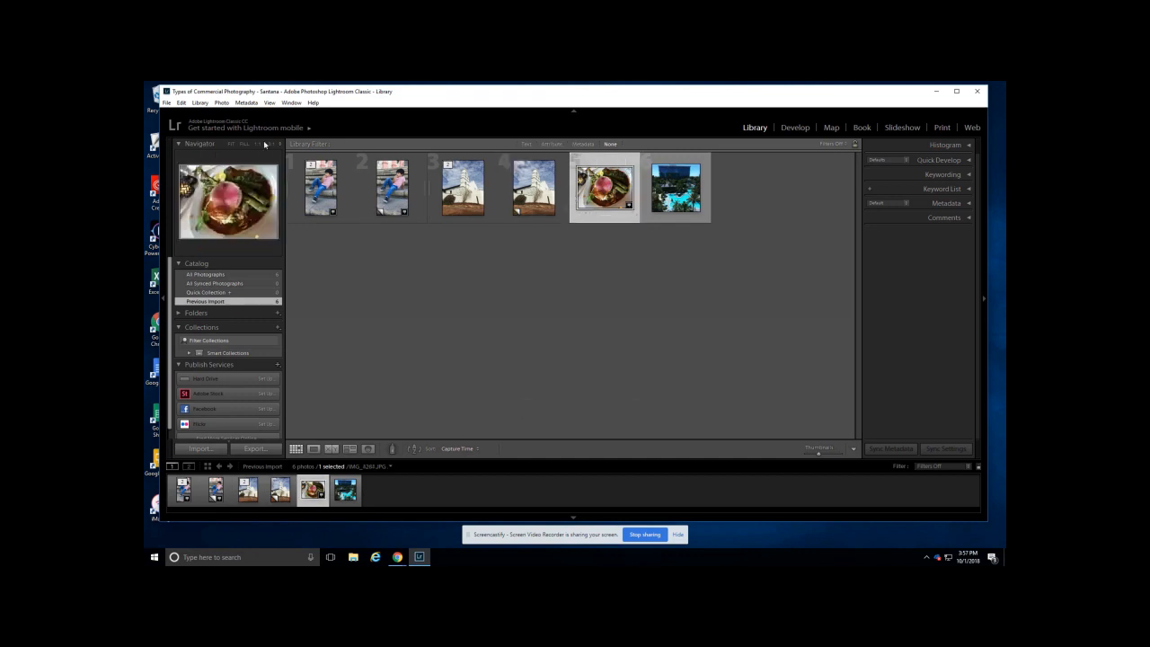
{"action": "left_click", "coordinate": [222, 102]}
{"action": "left_click", "coordinate": [241, 224]}
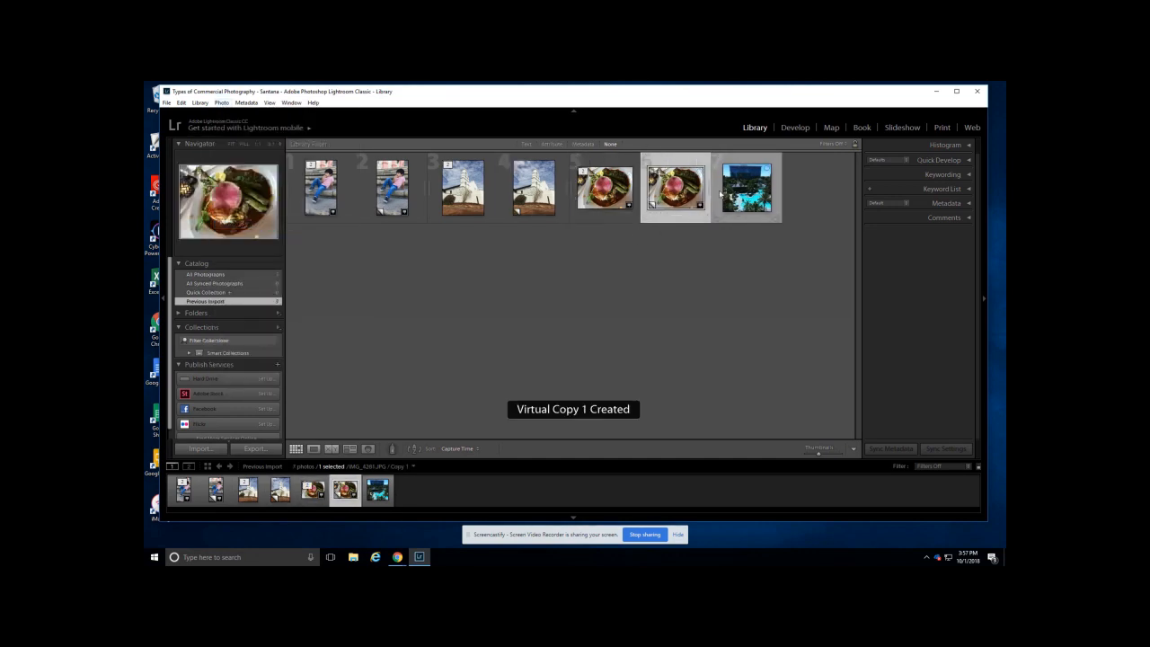
{"action": "left_click", "coordinate": [735, 190]}
{"action": "left_click", "coordinate": [222, 102]}
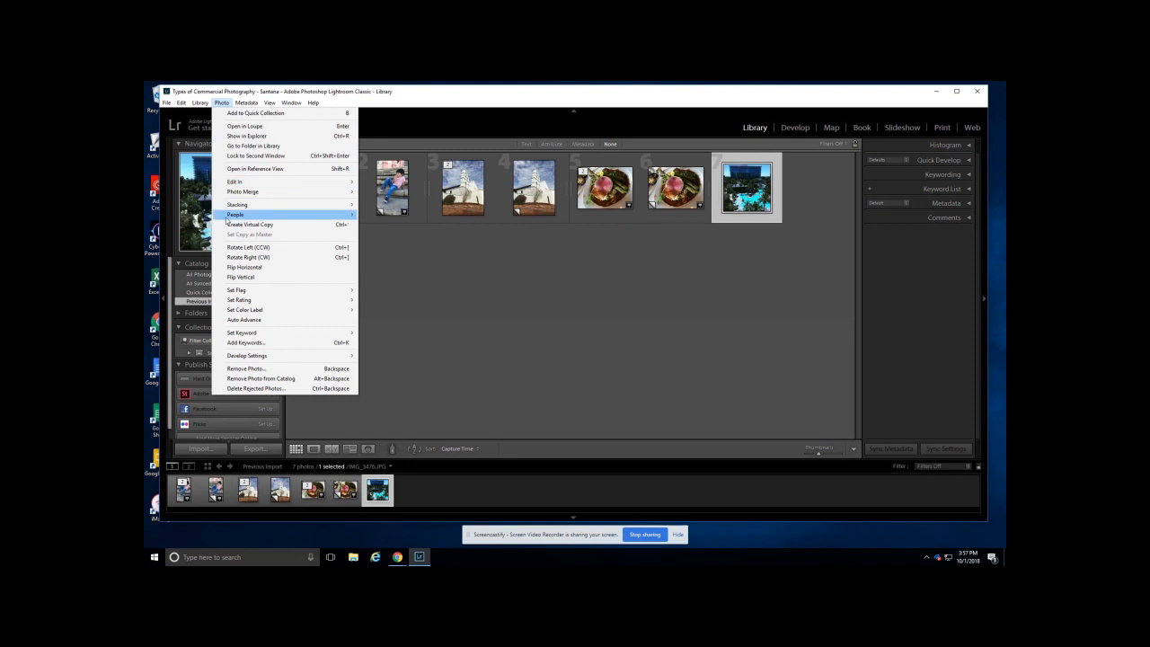
{"action": "left_click", "coordinate": [235, 223]}
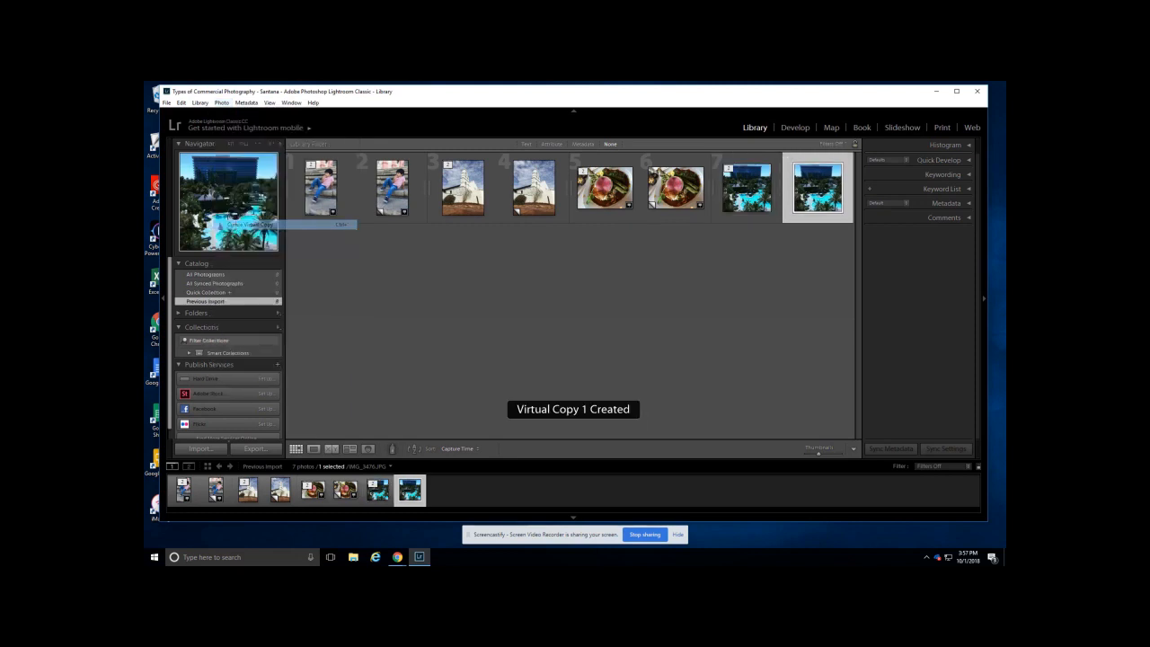
{"action": "left_click", "coordinate": [669, 290]}
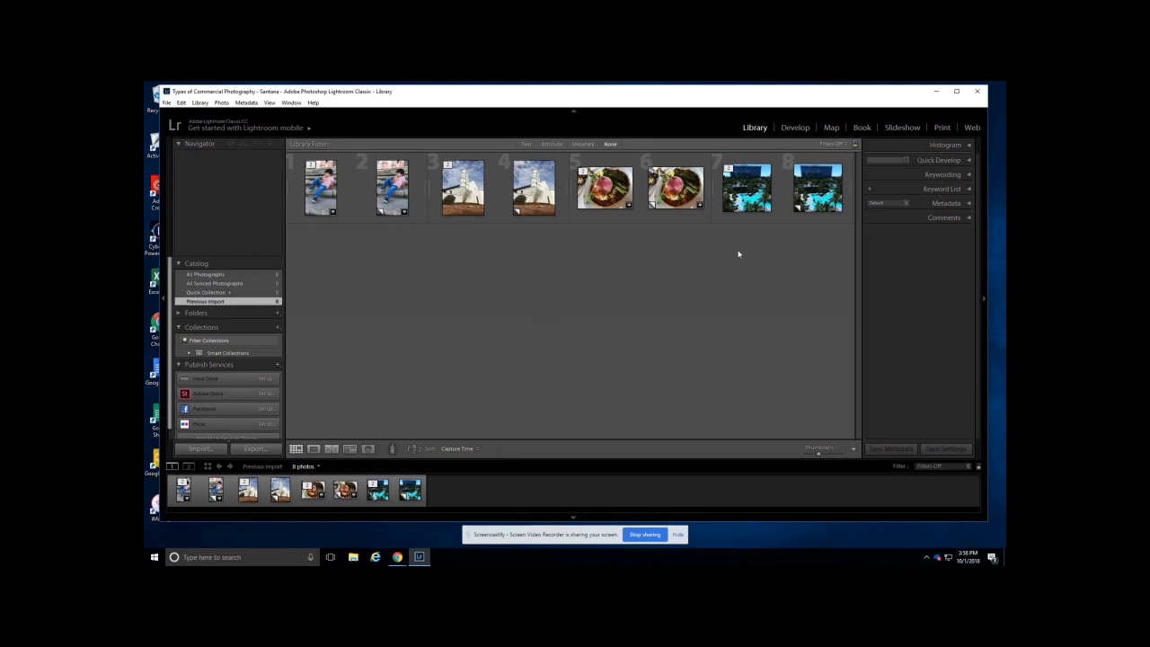
- Open the original IMG_0538 photo in the Develop module and show it in a side-by-side before and after view
{"action": "left_click", "coordinate": [795, 127]}
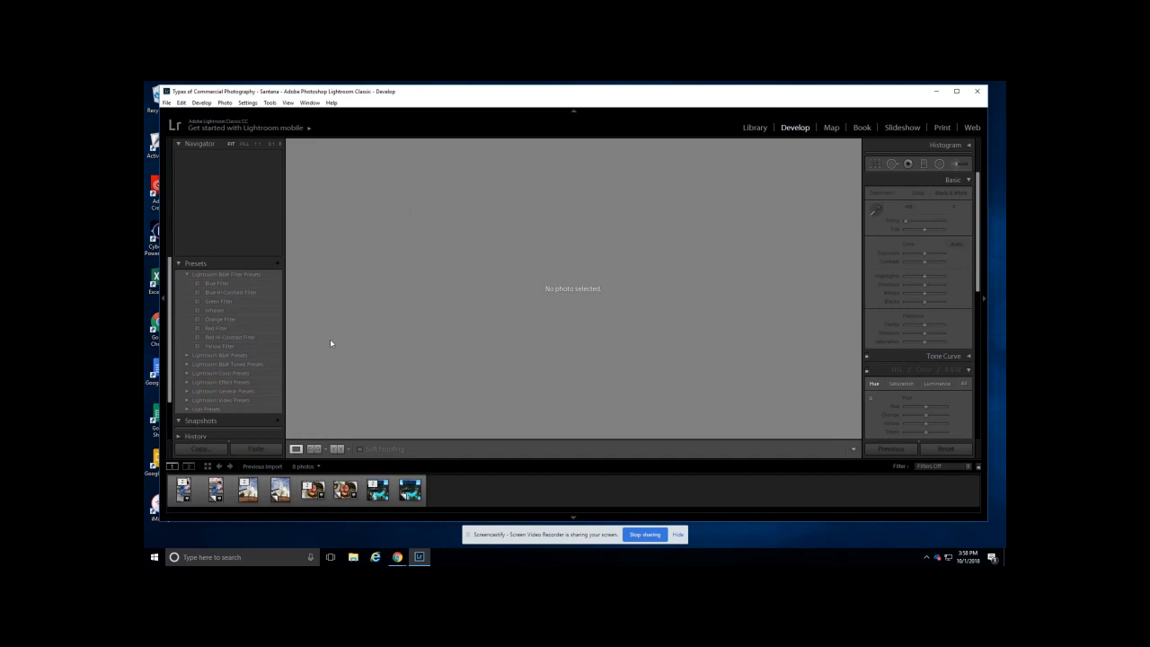
{"action": "left_click", "coordinate": [185, 489]}
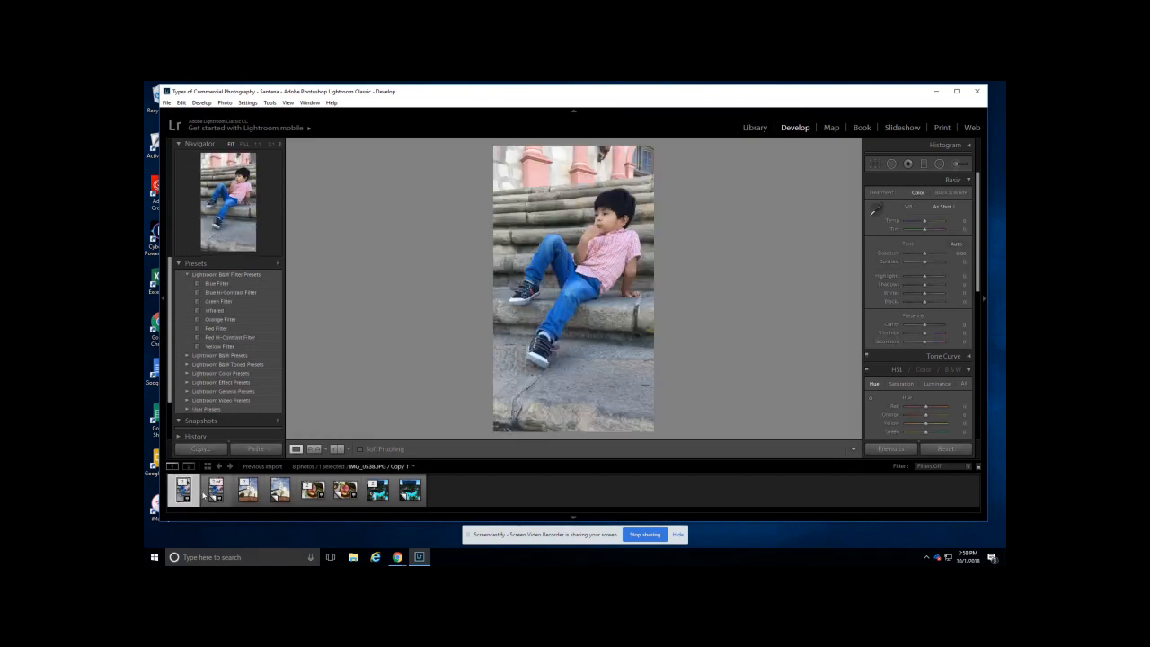
{"action": "left_click", "coordinate": [203, 495]}
{"action": "left_click", "coordinate": [196, 494]}
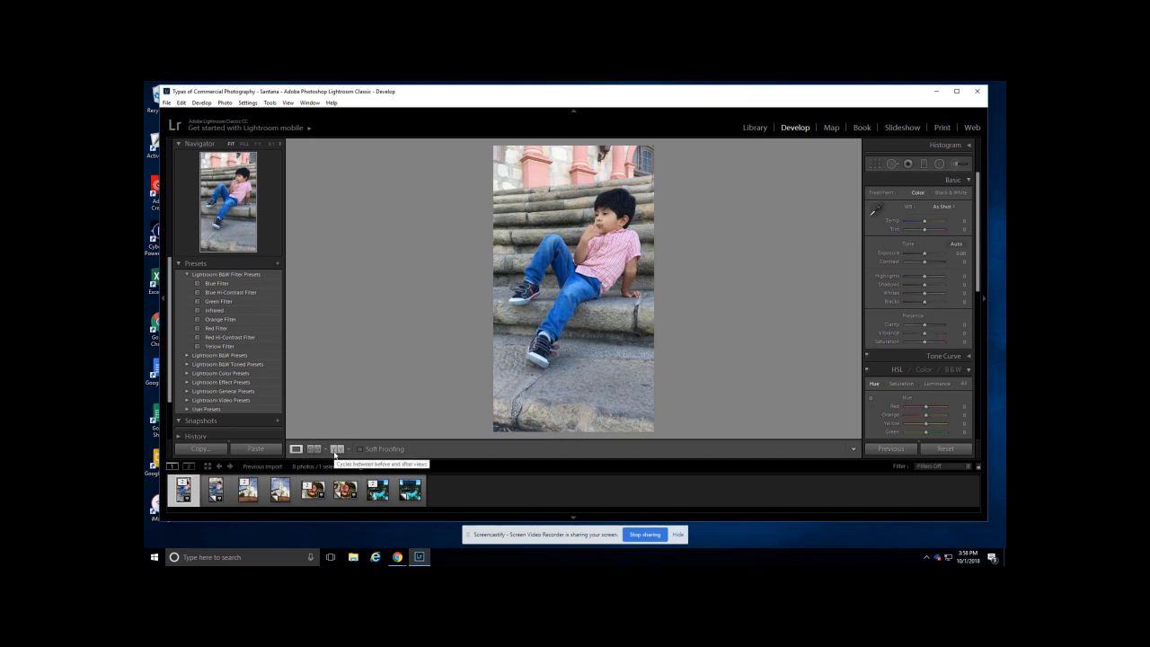
{"action": "left_click", "coordinate": [338, 449]}
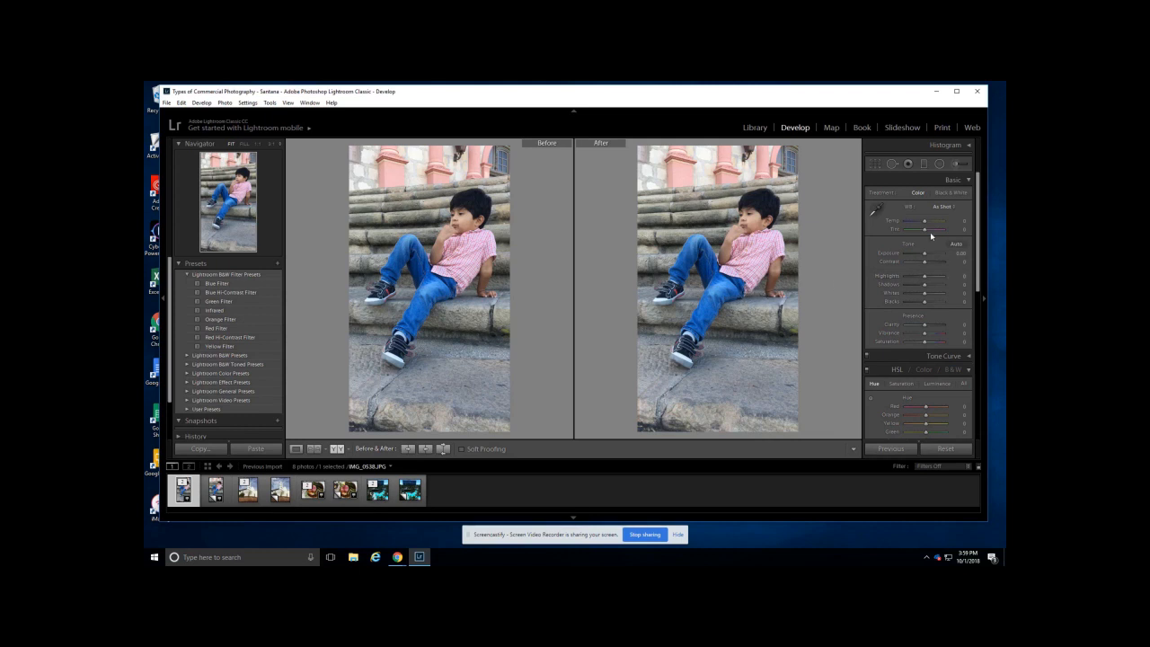
- Warm the original boy photo's white balance temperature slightly and set its tint to -7
{"action": "left_click_drag", "start_coordinate": [926, 225], "coordinate": [919, 223]}
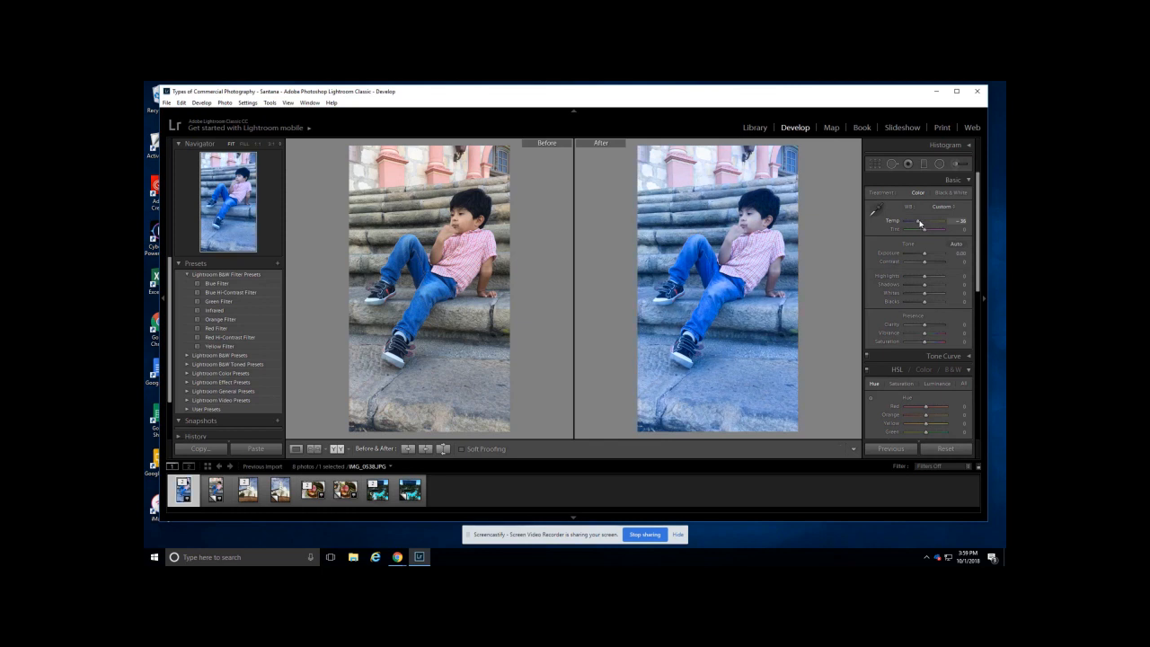
{"action": "left_click_drag", "start_coordinate": [920, 223], "coordinate": [928, 228]}
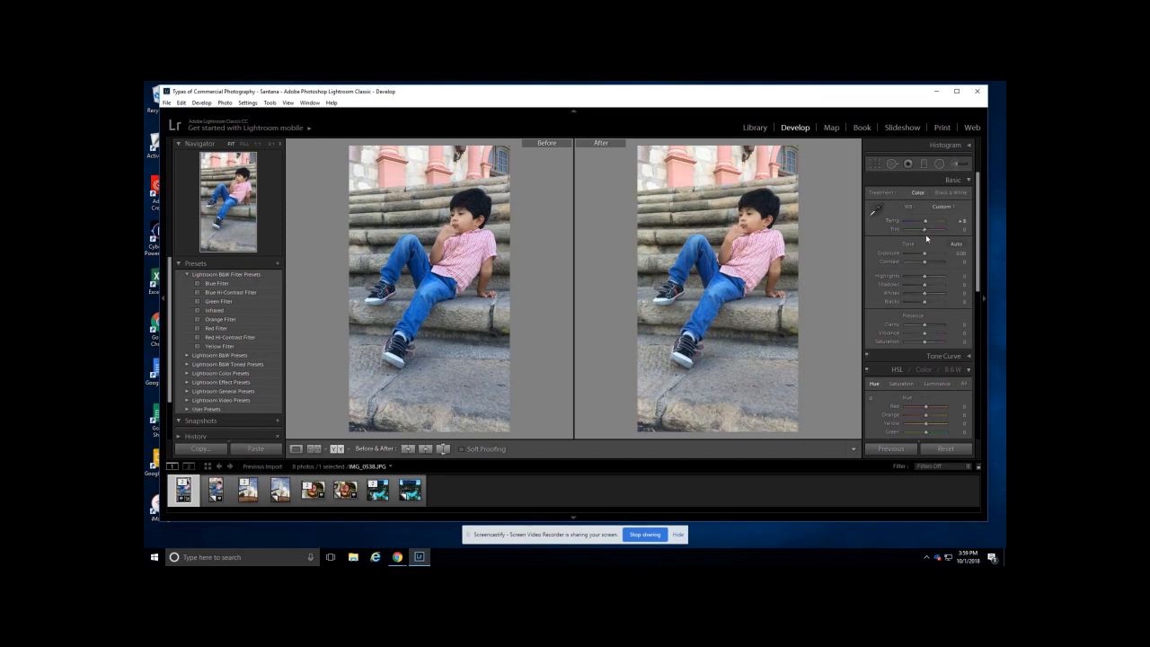
{"action": "mouse_move", "coordinate": [925, 232]}
{"action": "left_mouse_down"}
{"action": "mouse_move", "coordinate": [911, 232]}
{"action": "mouse_move", "coordinate": [941, 231]}
{"action": "left_mouse_up"}
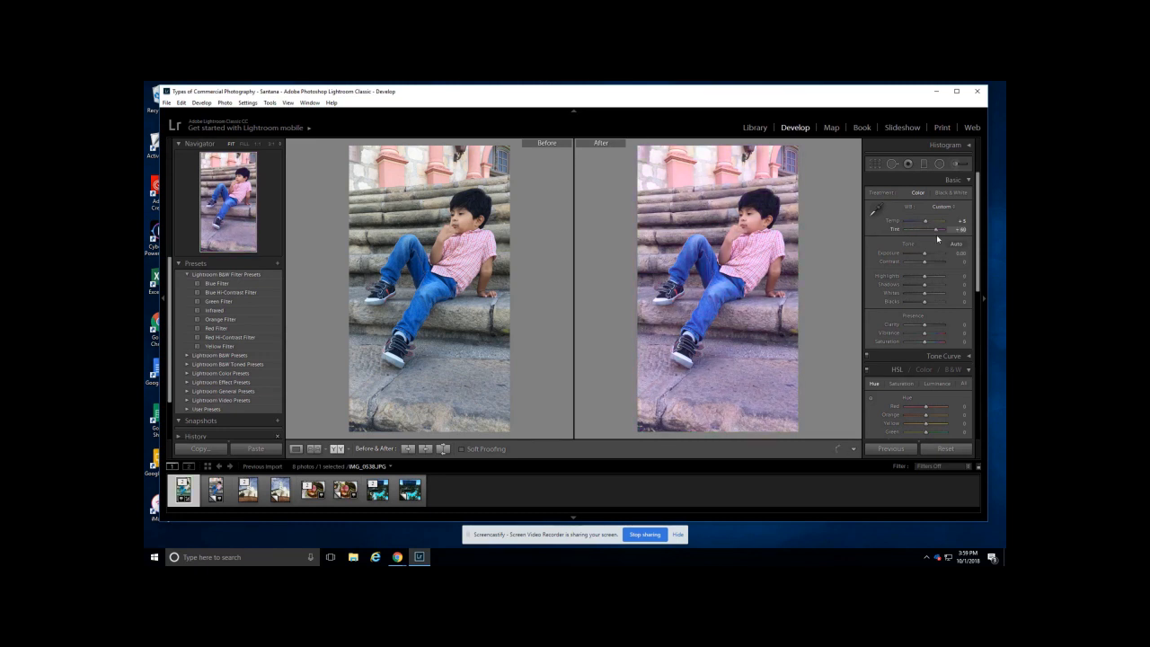
{"action": "left_click_drag", "start_coordinate": [942, 239], "coordinate": [926, 240]}
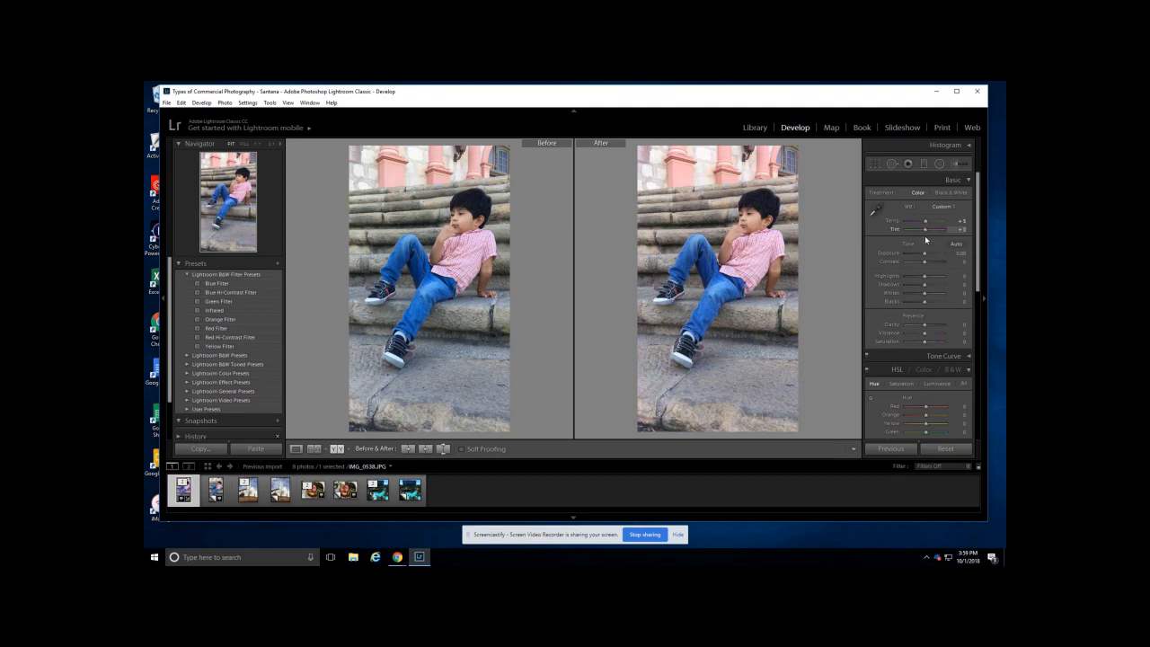
{"action": "left_click_drag", "start_coordinate": [925, 237], "coordinate": [924, 238]}
- Set the original boy photo's exposure to +0.12 and its contrast to +29
{"action": "left_click_drag", "start_coordinate": [926, 256], "coordinate": [931, 259]}
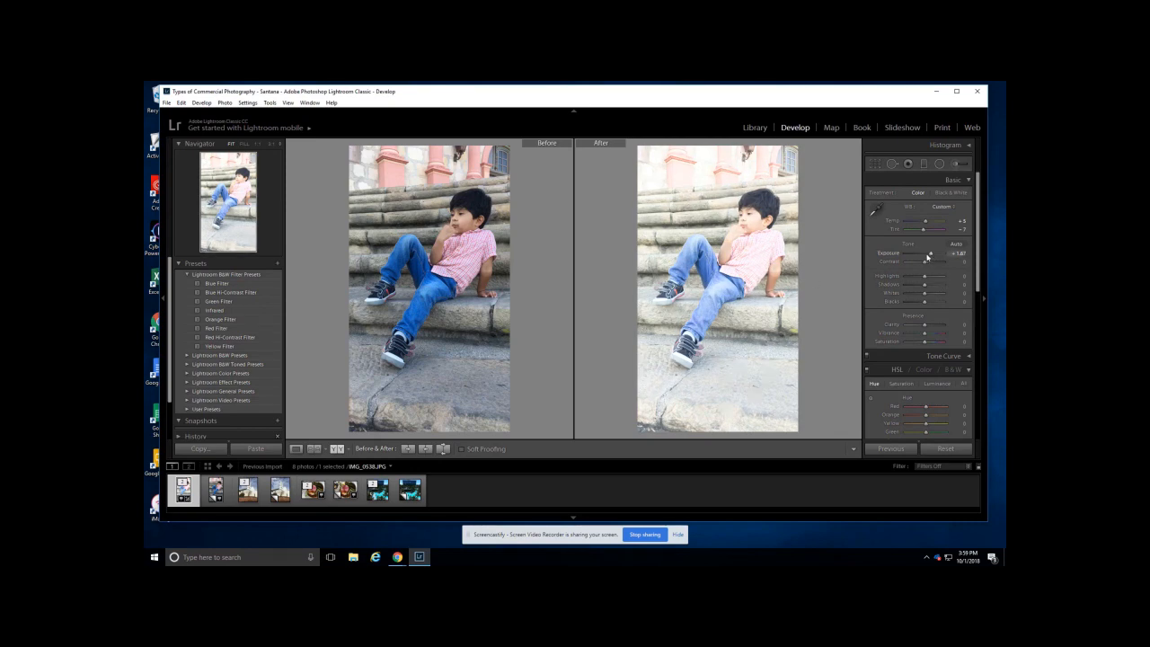
{"action": "left_click_drag", "start_coordinate": [931, 256], "coordinate": [917, 260]}
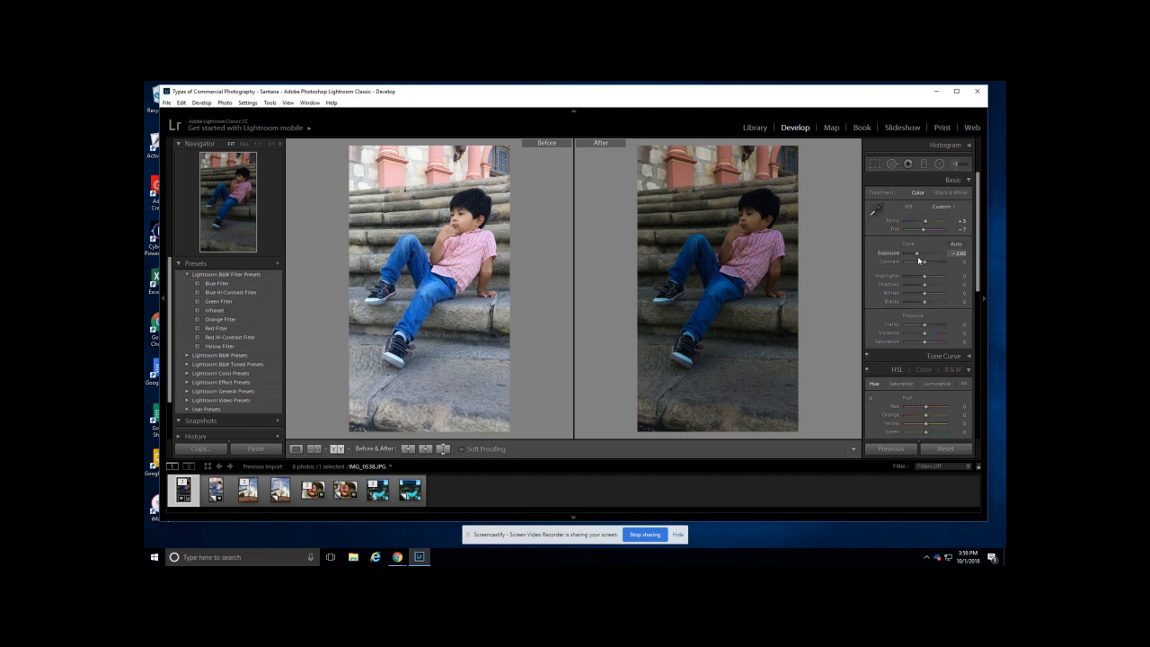
{"action": "left_click_drag", "start_coordinate": [920, 260], "coordinate": [925, 260]}
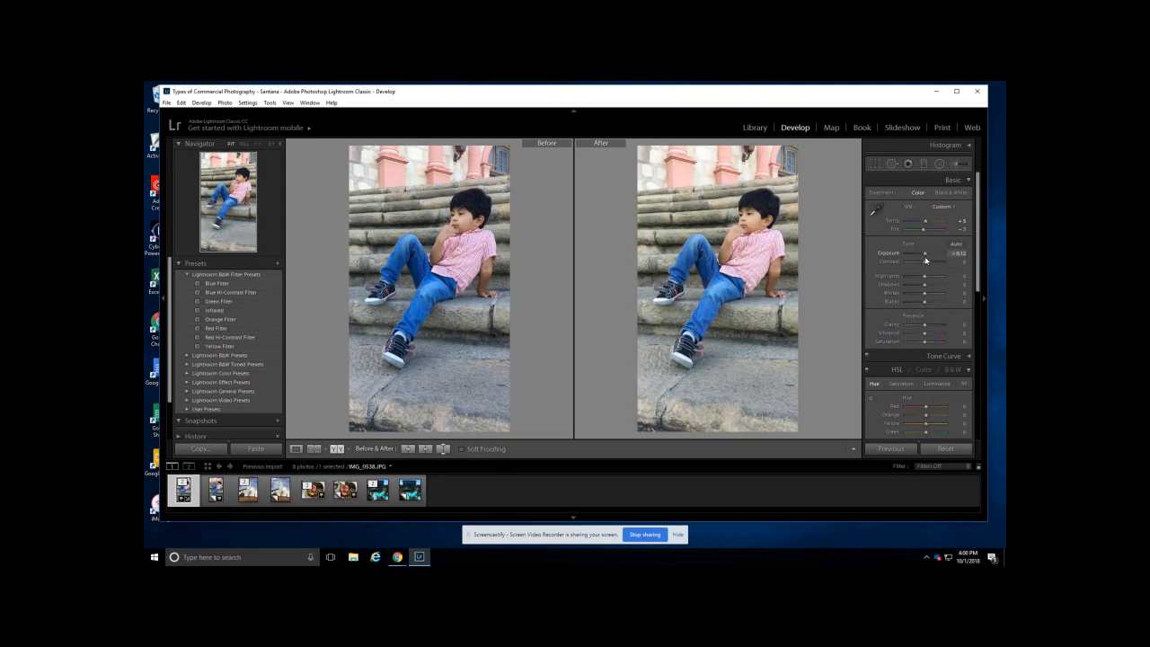
{"action": "left_click_drag", "start_coordinate": [925, 256], "coordinate": [925, 256]}
{"action": "left_click_drag", "start_coordinate": [924, 263], "coordinate": [908, 263]}
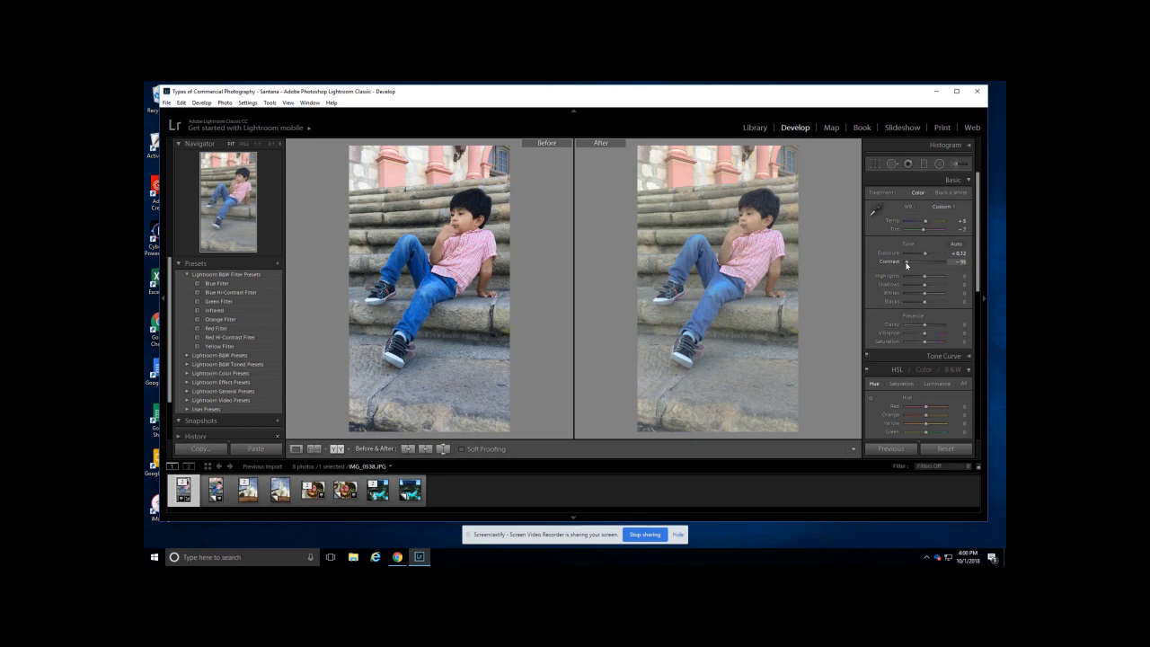
{"action": "left_click_drag", "start_coordinate": [907, 263], "coordinate": [930, 270]}
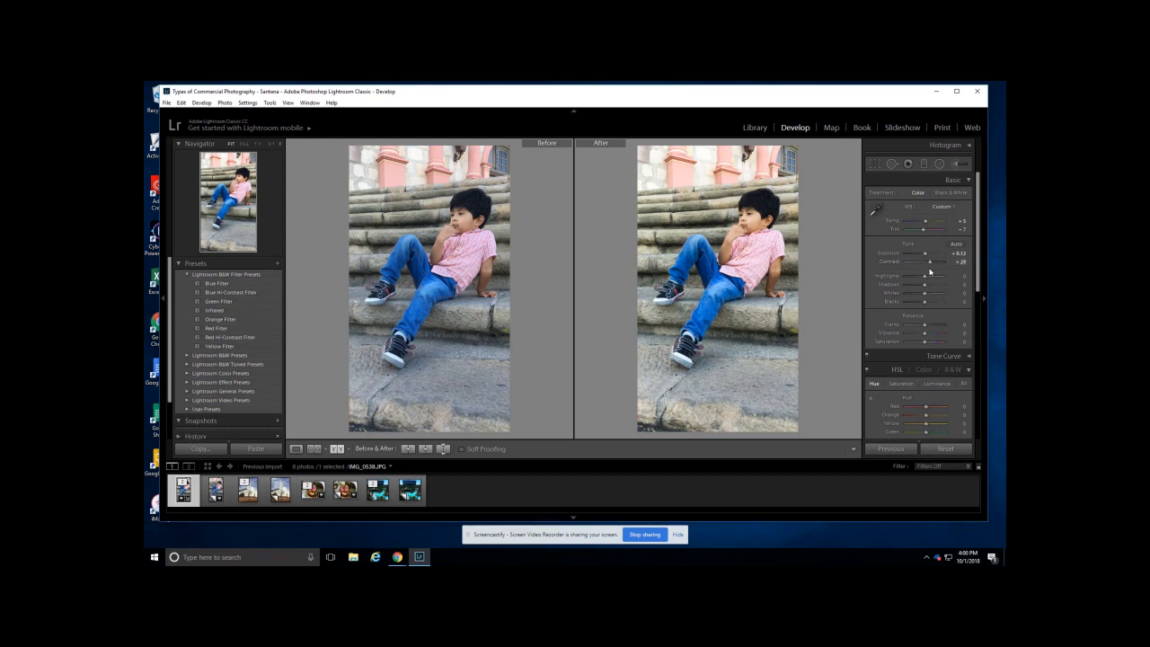
- Set the boy photo's tonal ranges to highlights -88, shadows +50, whites +19 and blacks -31
{"action": "mouse_move", "coordinate": [926, 278]}
{"action": "left_mouse_down"}
{"action": "mouse_move", "coordinate": [907, 276]}
{"action": "mouse_move", "coordinate": [909, 285]}
{"action": "left_mouse_up"}
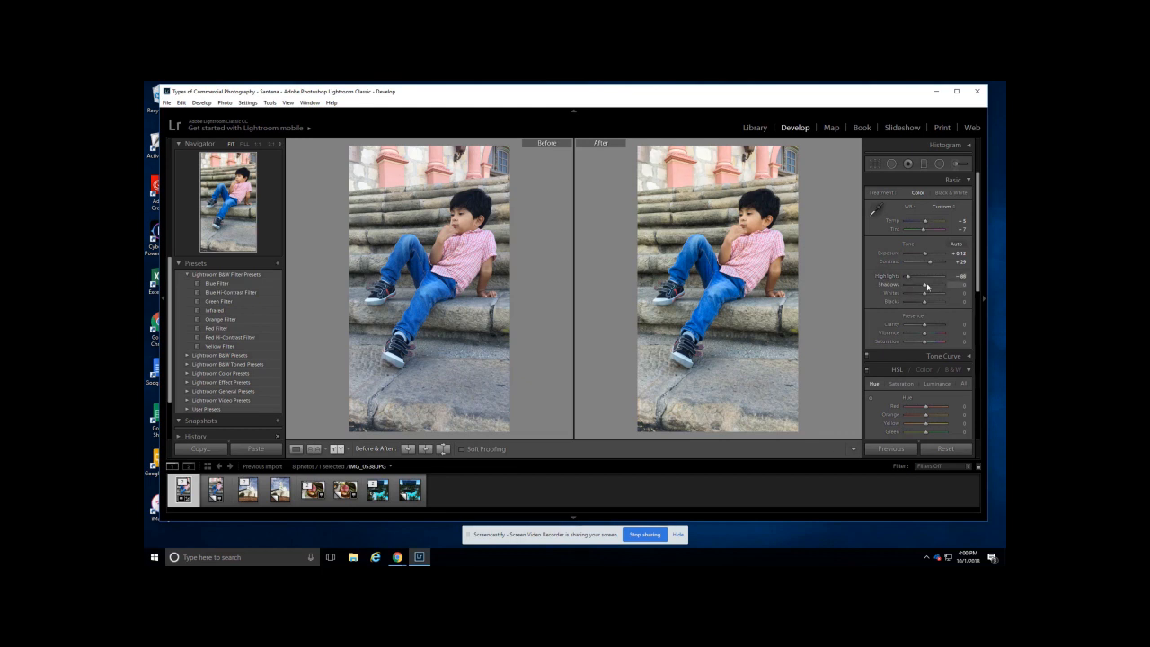
{"action": "mouse_move", "coordinate": [924, 288]}
{"action": "left_mouse_down"}
{"action": "mouse_move", "coordinate": [912, 287]}
{"action": "mouse_move", "coordinate": [934, 296]}
{"action": "left_mouse_up"}
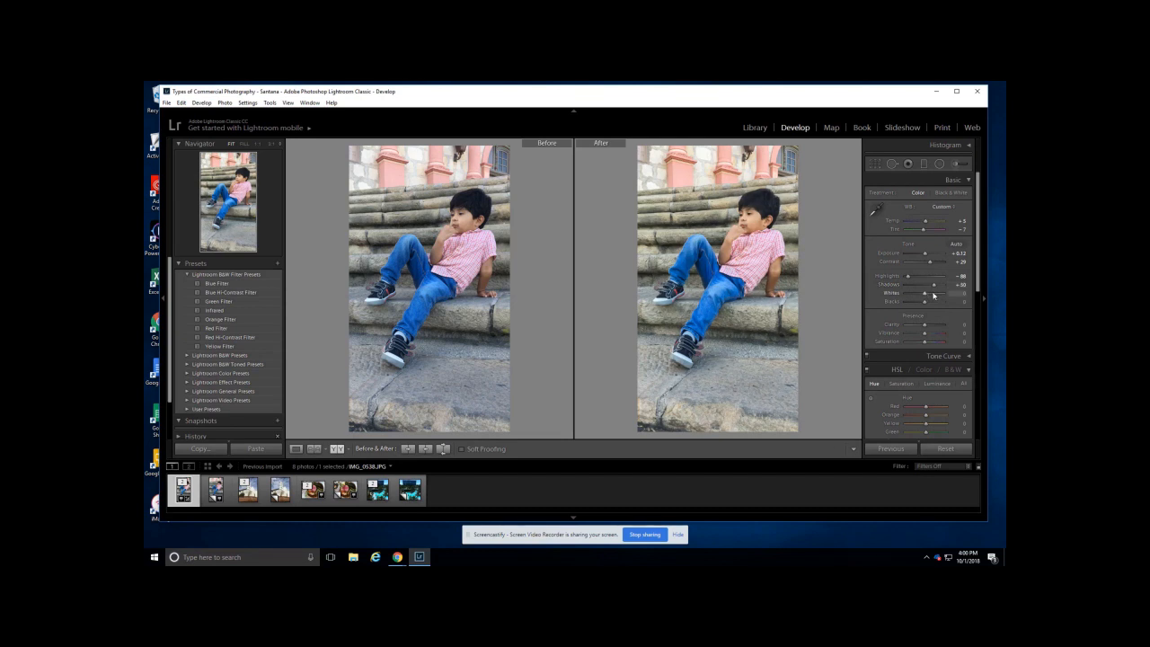
{"action": "left_click_drag", "start_coordinate": [925, 297], "coordinate": [932, 296]}
{"action": "left_click_drag", "start_coordinate": [922, 303], "coordinate": [917, 304]}
- Try both extremes of clarity on the boy photo and set the clarity to -7
{"action": "left_click_drag", "start_coordinate": [926, 328], "coordinate": [923, 329]}
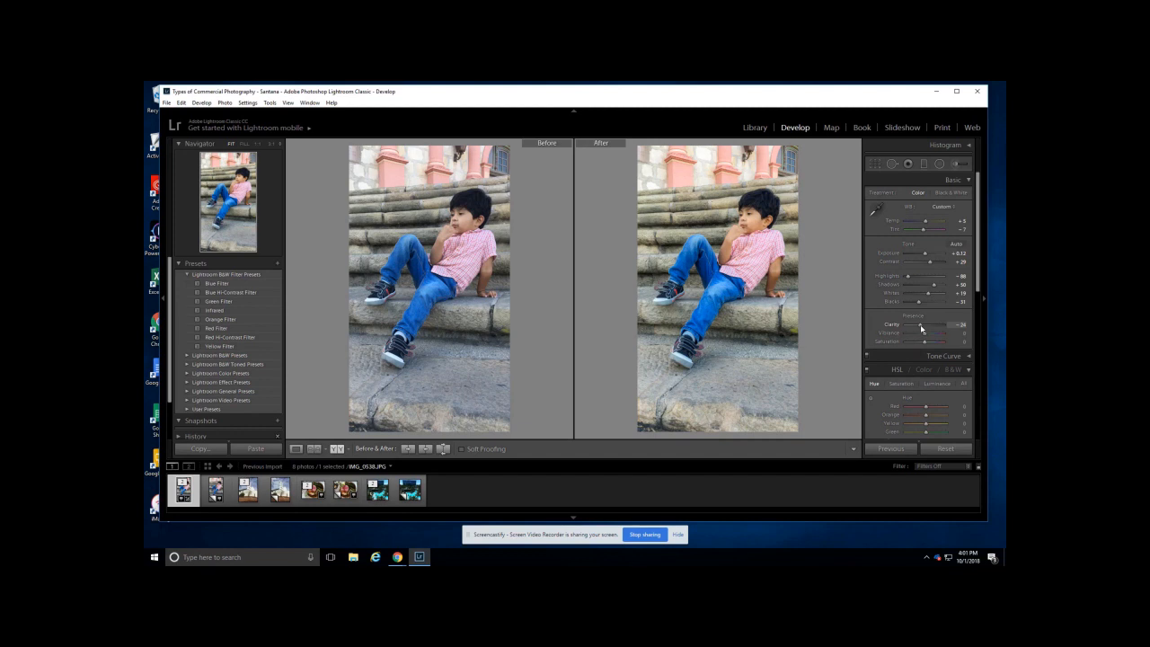
{"action": "left_click_drag", "start_coordinate": [921, 330], "coordinate": [899, 329]}
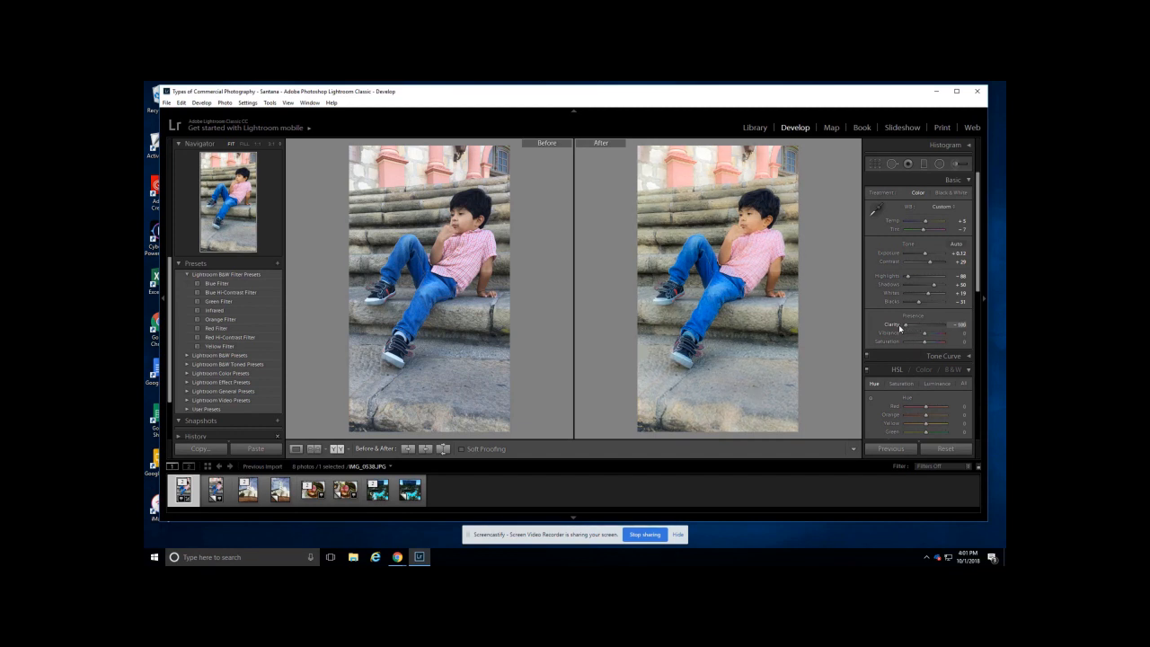
{"action": "left_click_drag", "start_coordinate": [899, 329], "coordinate": [952, 331]}
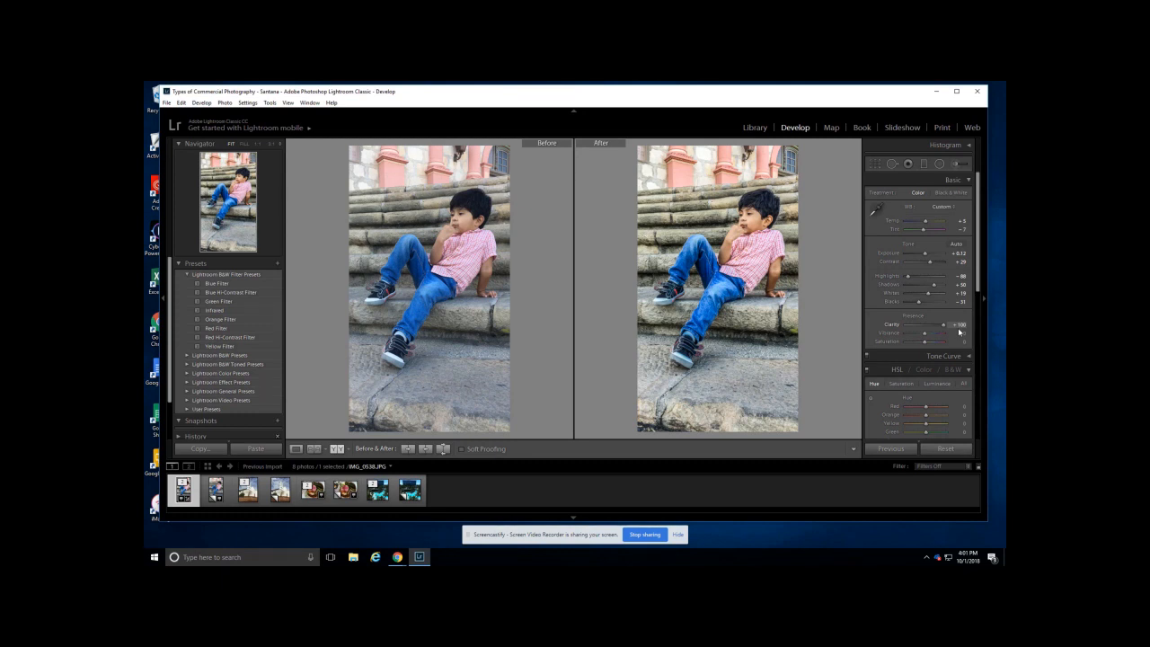
{"action": "left_click_drag", "start_coordinate": [956, 332], "coordinate": [926, 335]}
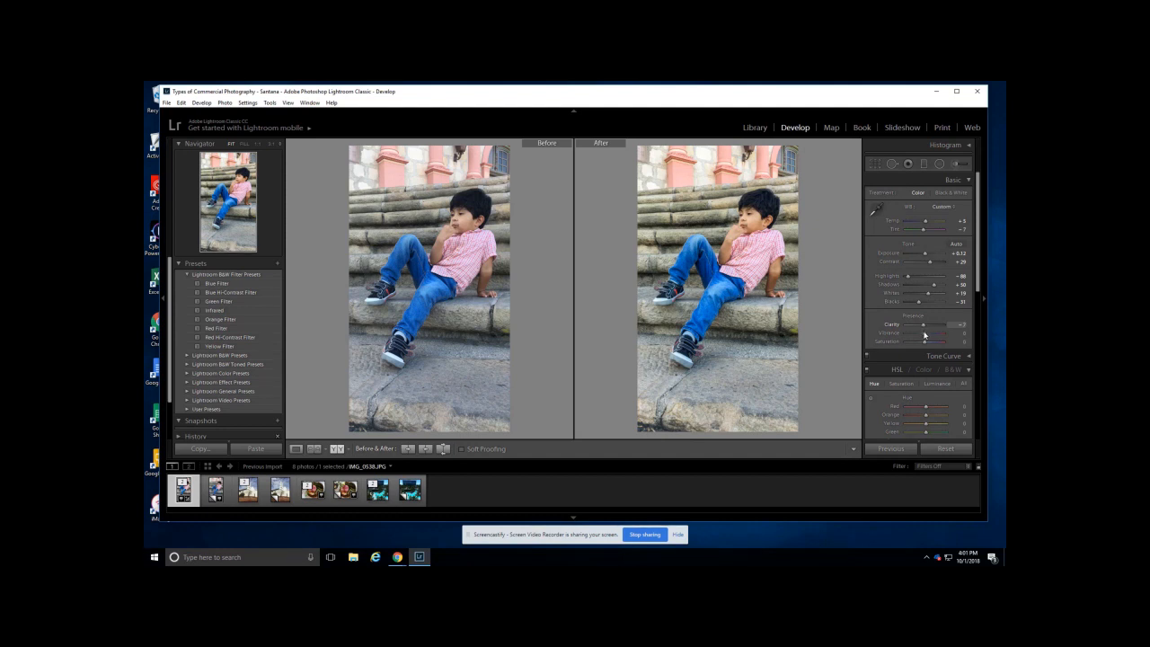
{"action": "left_click_drag", "start_coordinate": [925, 334], "coordinate": [924, 335]}
- Set the boy photo's vibrance to +2 and, after trying both extremes, its saturation to +38
{"action": "mouse_move", "coordinate": [926, 337]}
{"action": "left_mouse_down"}
{"action": "mouse_move", "coordinate": [955, 338]}
{"action": "mouse_move", "coordinate": [926, 344]}
{"action": "left_mouse_up"}
{"action": "left_click_drag", "start_coordinate": [925, 343], "coordinate": [926, 344]}
{"action": "left_click_drag", "start_coordinate": [924, 336], "coordinate": [926, 337]}
{"action": "left_click_drag", "start_coordinate": [926, 342], "coordinate": [901, 351]}
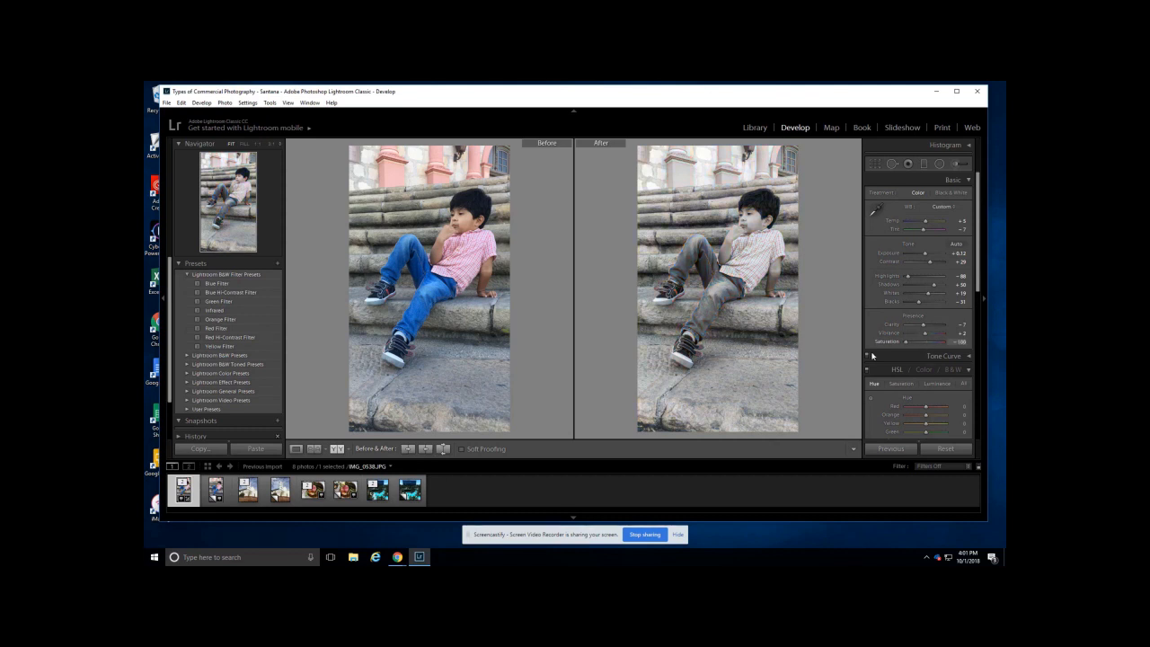
{"action": "left_click_drag", "start_coordinate": [906, 344], "coordinate": [970, 348]}
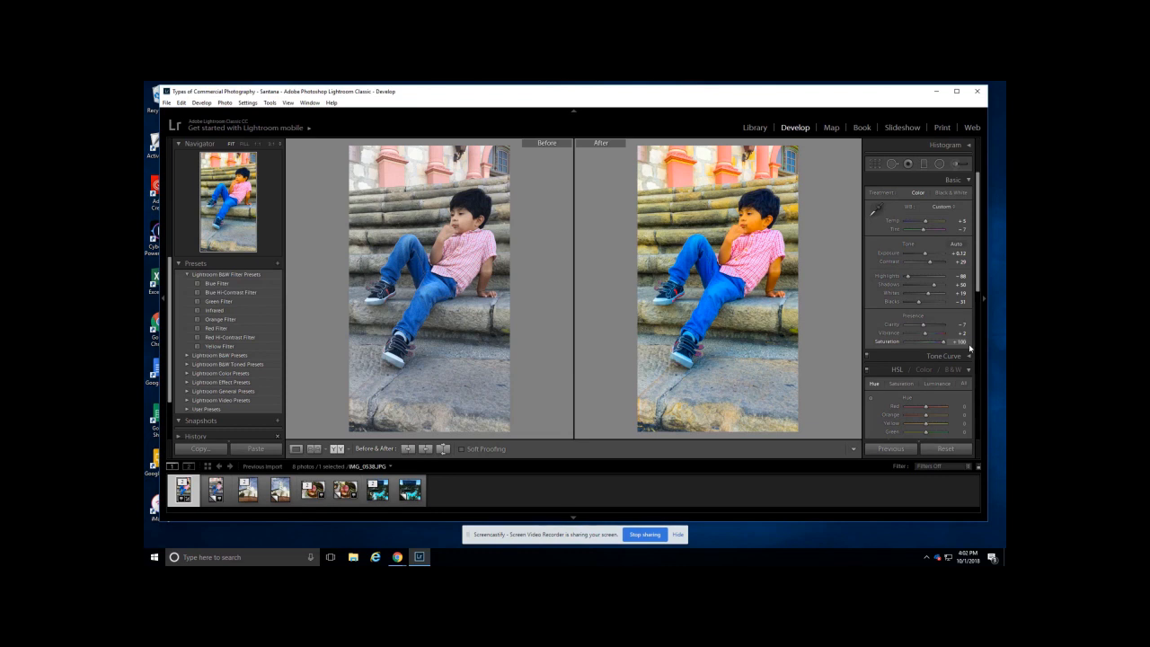
{"action": "left_click_drag", "start_coordinate": [970, 348], "coordinate": [935, 349]}
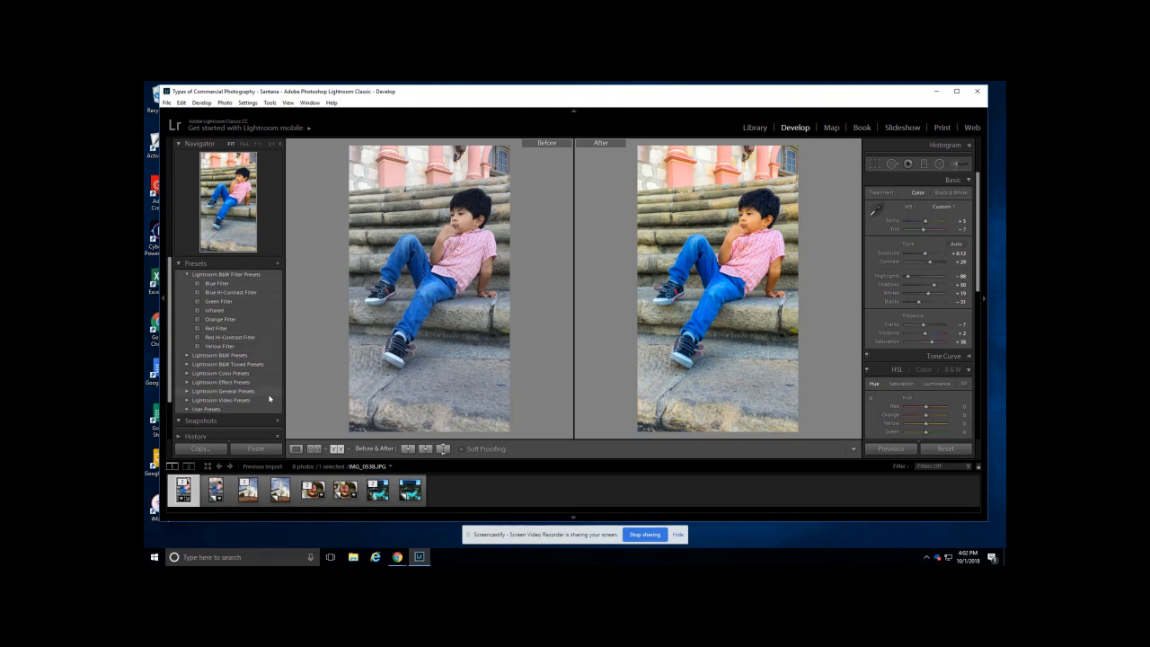
- Select the virtual copy of IMG_0538 and expand the Lightroom B&W Filter Presets group
{"action": "left_click", "coordinate": [227, 493]}
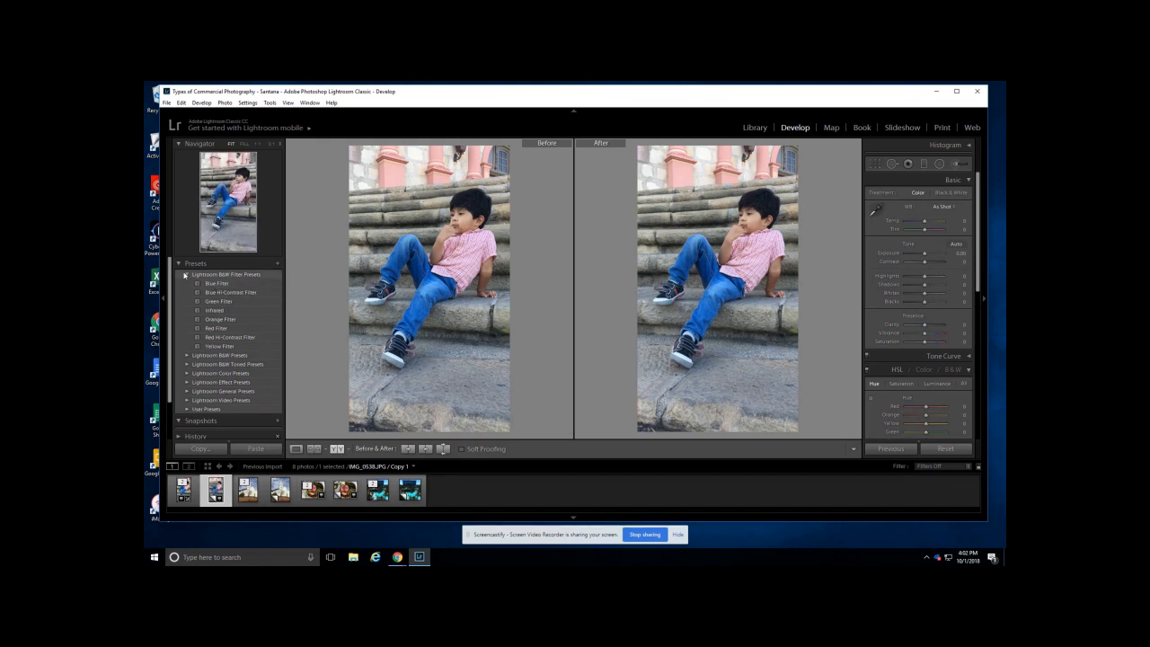
{"action": "left_click", "coordinate": [187, 275]}
{"action": "left_click", "coordinate": [179, 263]}
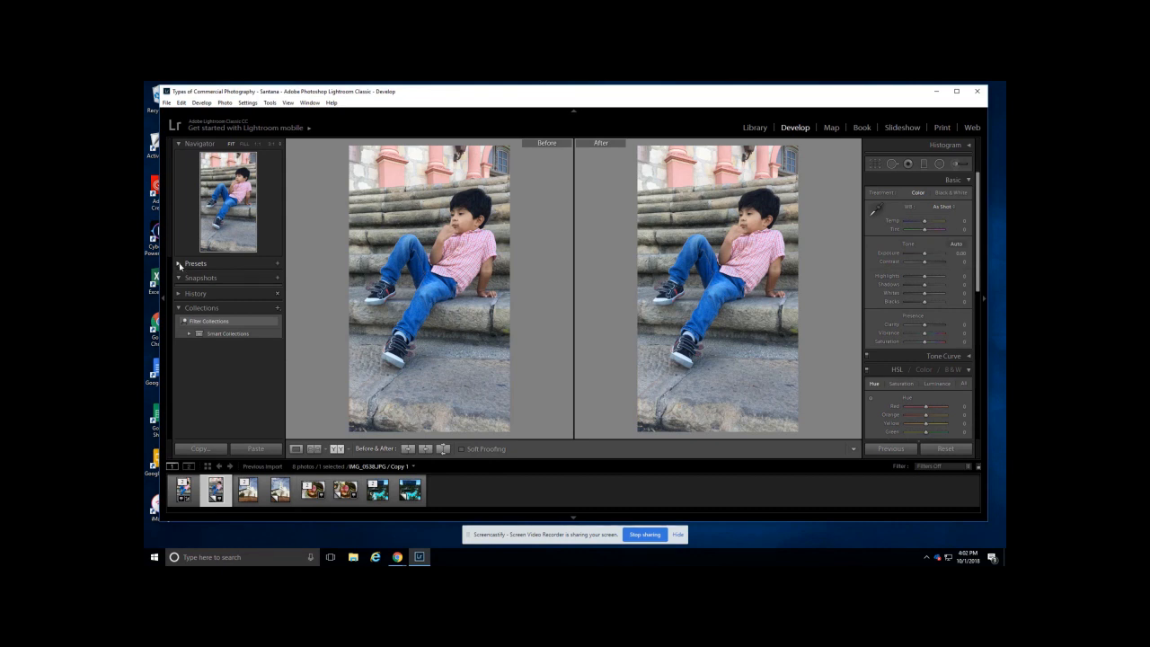
{"action": "left_click", "coordinate": [180, 264]}
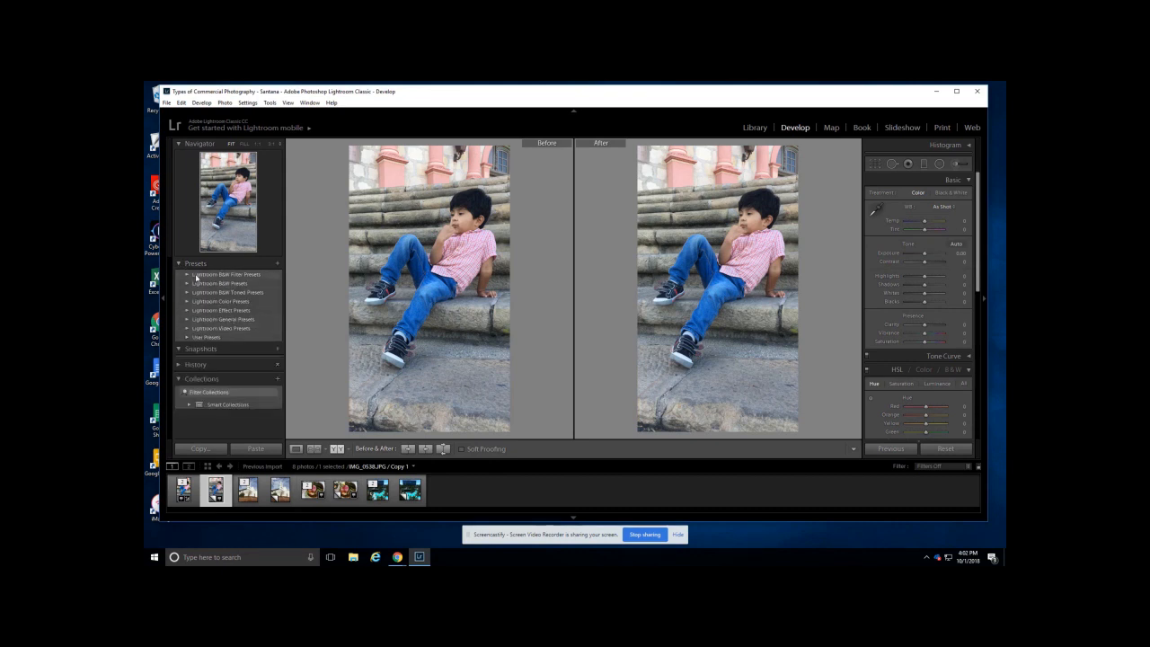
{"action": "left_click", "coordinate": [188, 275]}
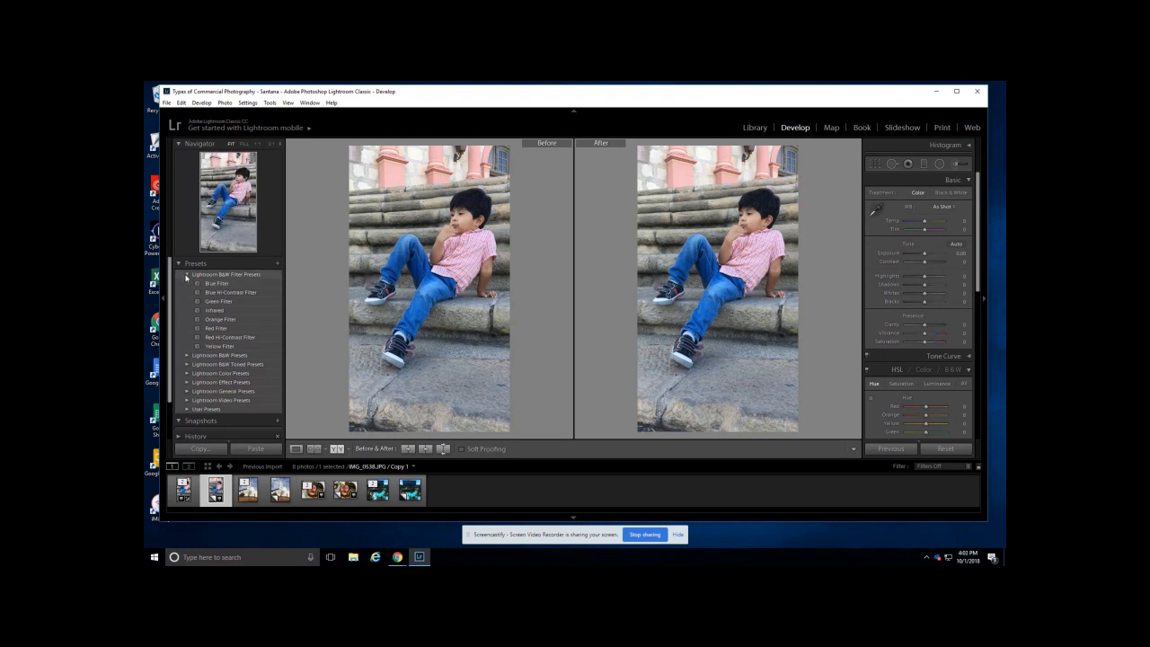
- Try the Aged Photo, Bleach Bypass, Direct Positive, Old Polar and Yesteryear color presets on the boy photo's virtual copy
{"action": "left_click", "coordinate": [188, 275]}
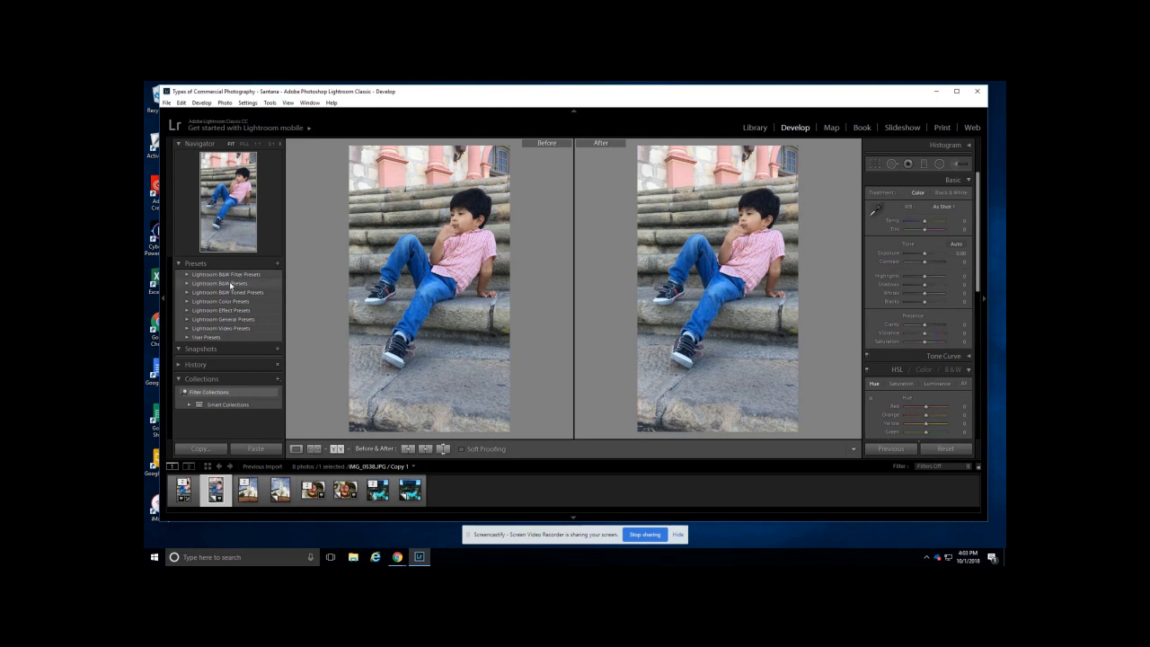
{"action": "left_click", "coordinate": [187, 302]}
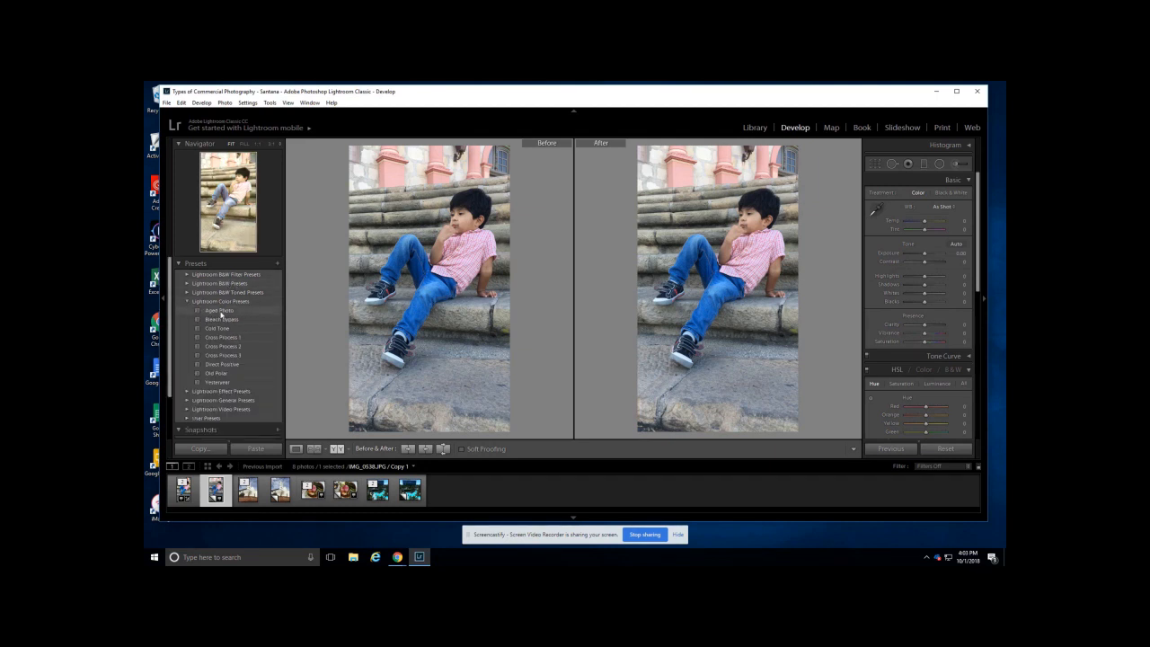
{"action": "left_click", "coordinate": [220, 311]}
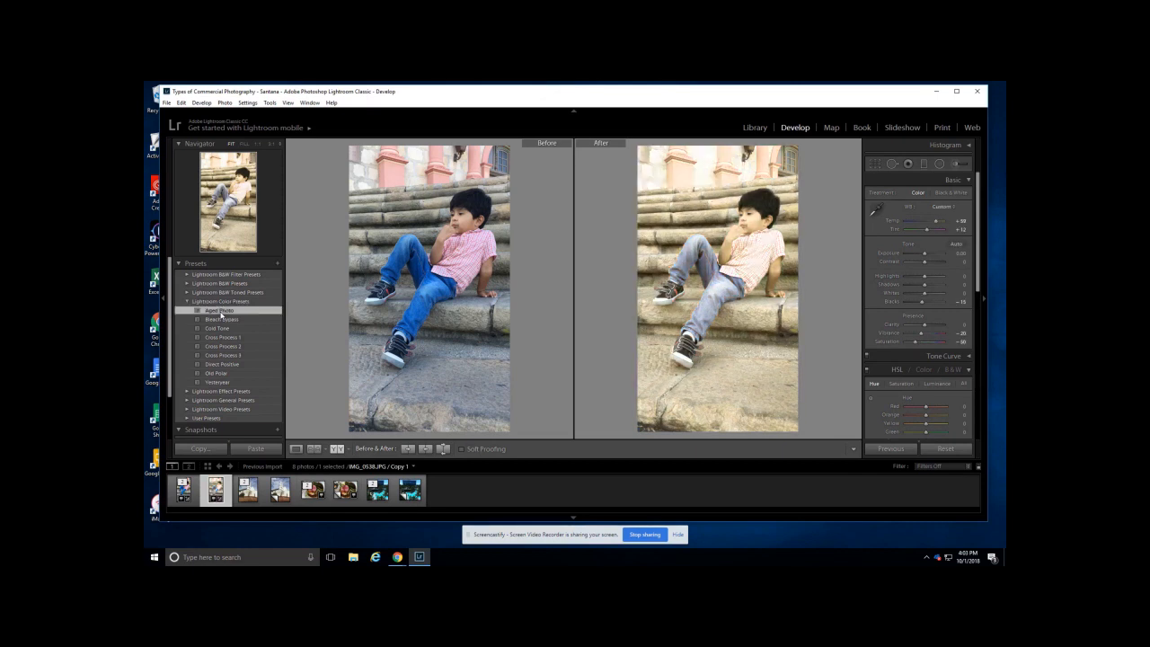
{"action": "left_click", "coordinate": [221, 320]}
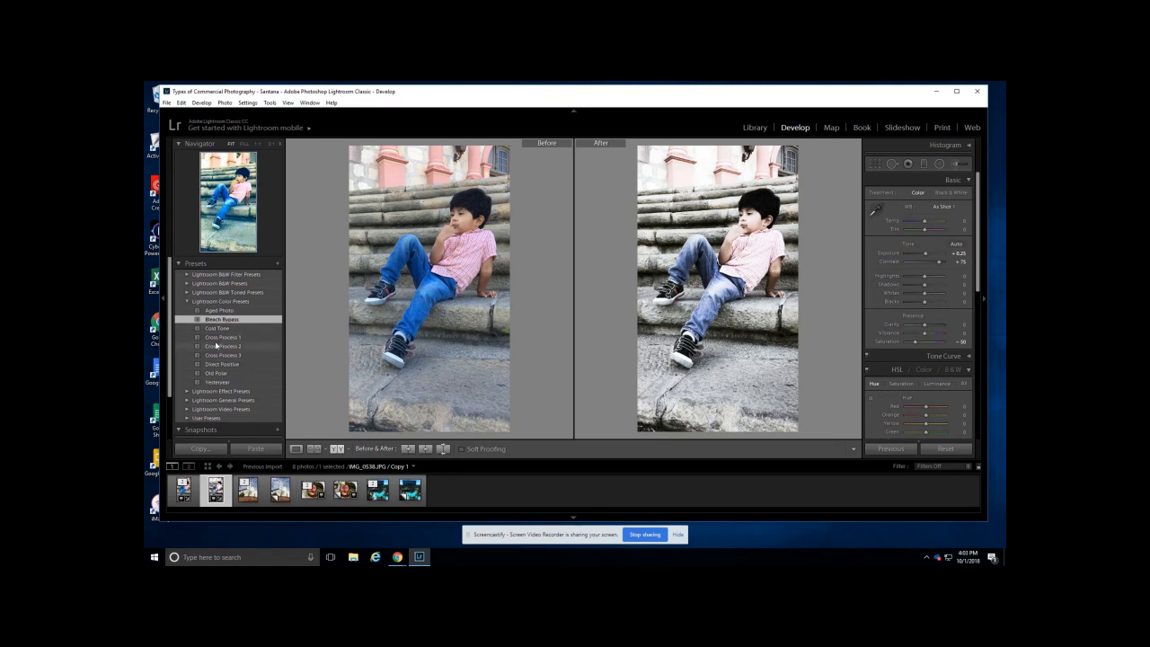
{"action": "left_click", "coordinate": [216, 364]}
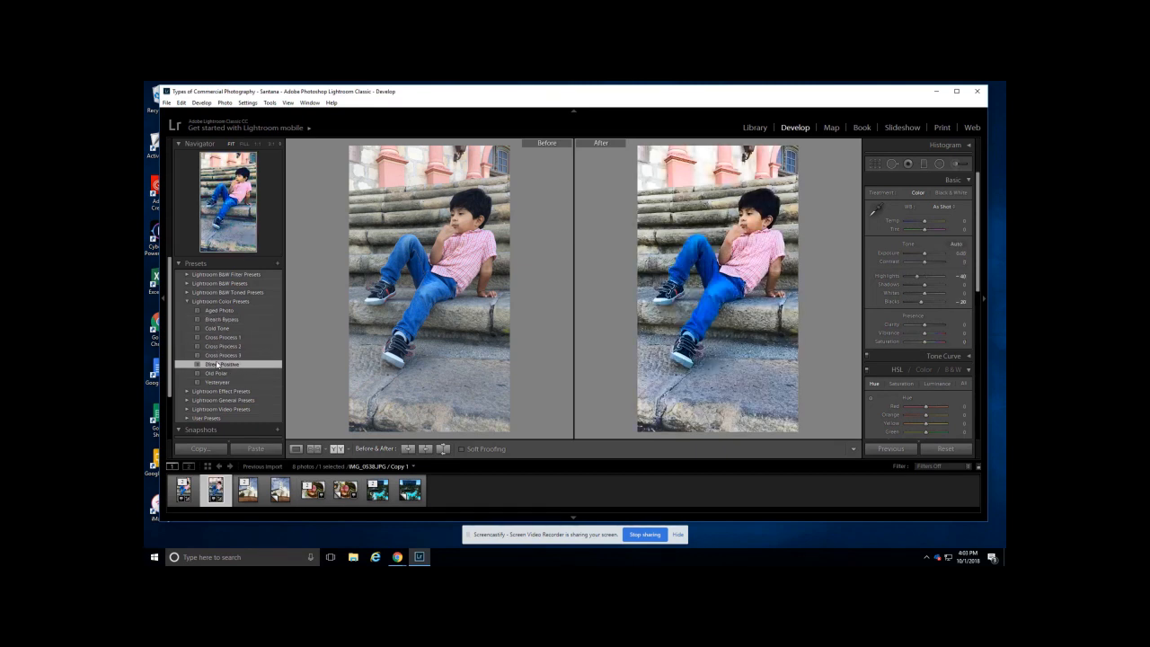
{"action": "left_click", "coordinate": [216, 372]}
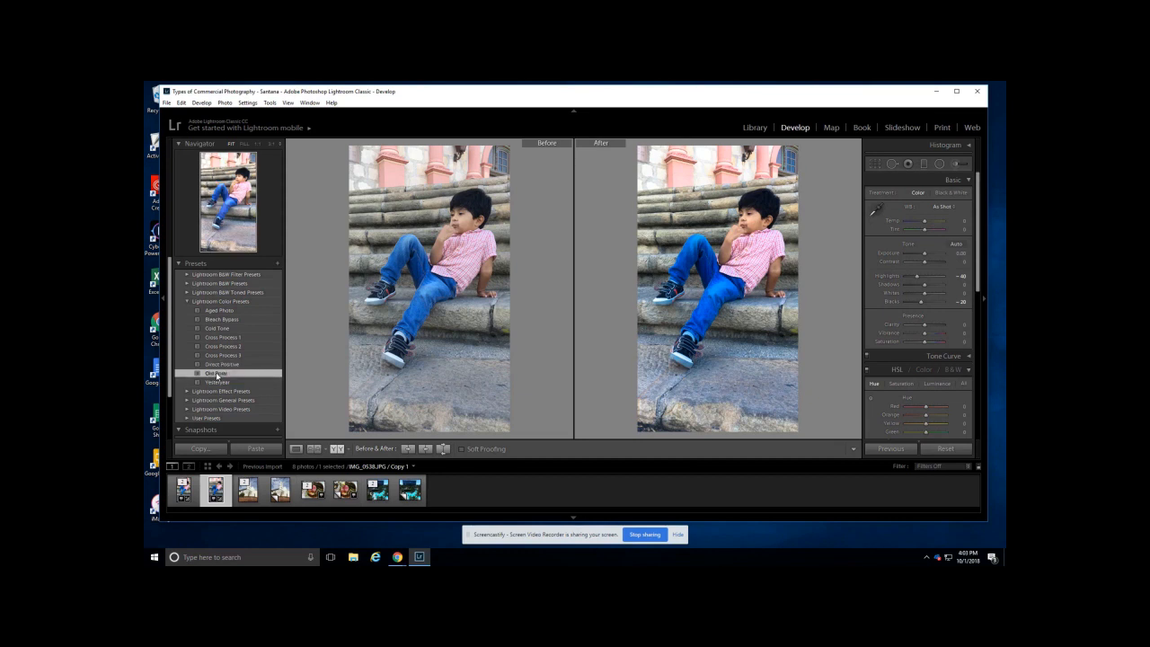
{"action": "left_click", "coordinate": [217, 382]}
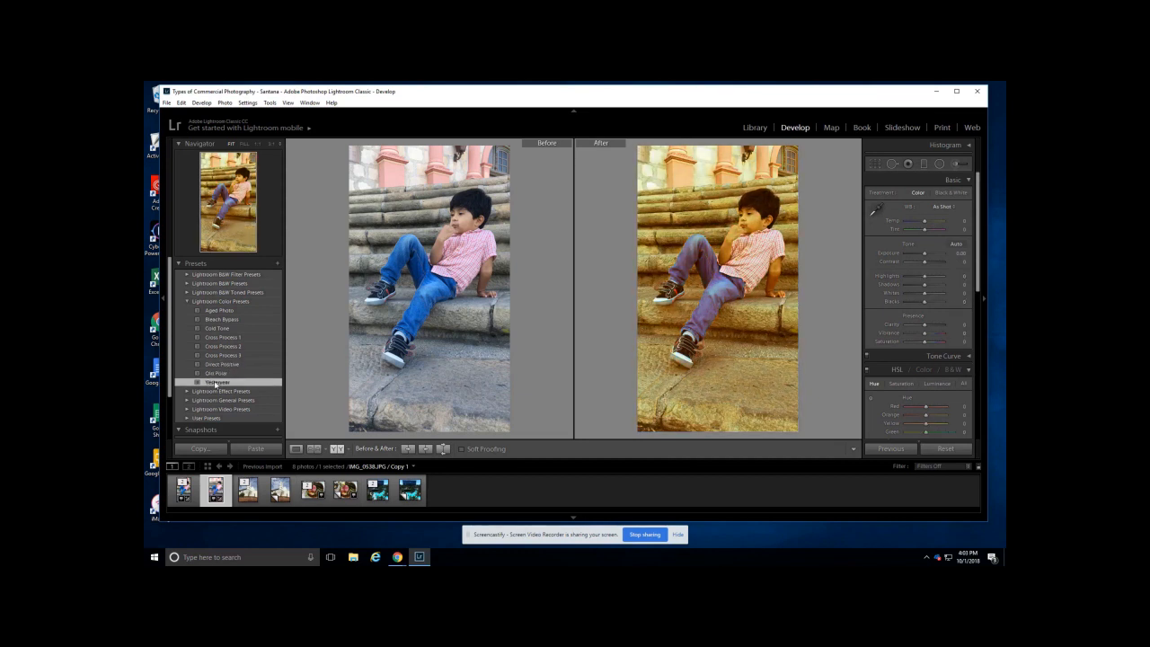
{"action": "left_click", "coordinate": [189, 302]}
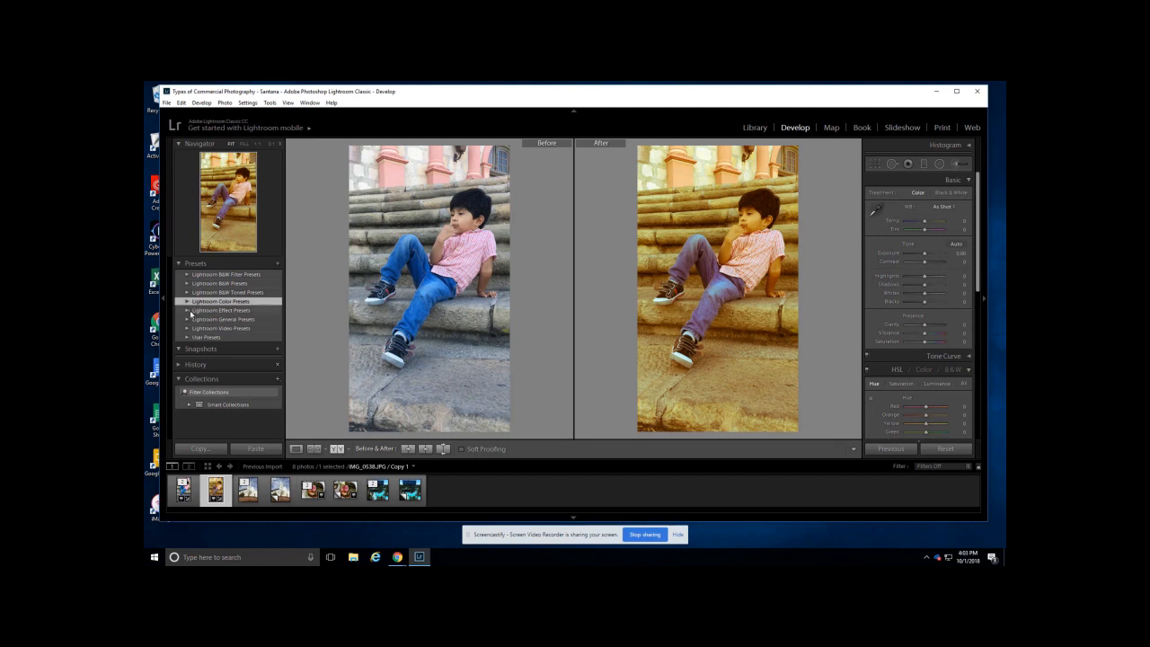
- Try the Creamtone B&W toned preset on the boy photo's virtual copy and replace it with the Blue Filter B&W preset
{"action": "left_click", "coordinate": [187, 293]}
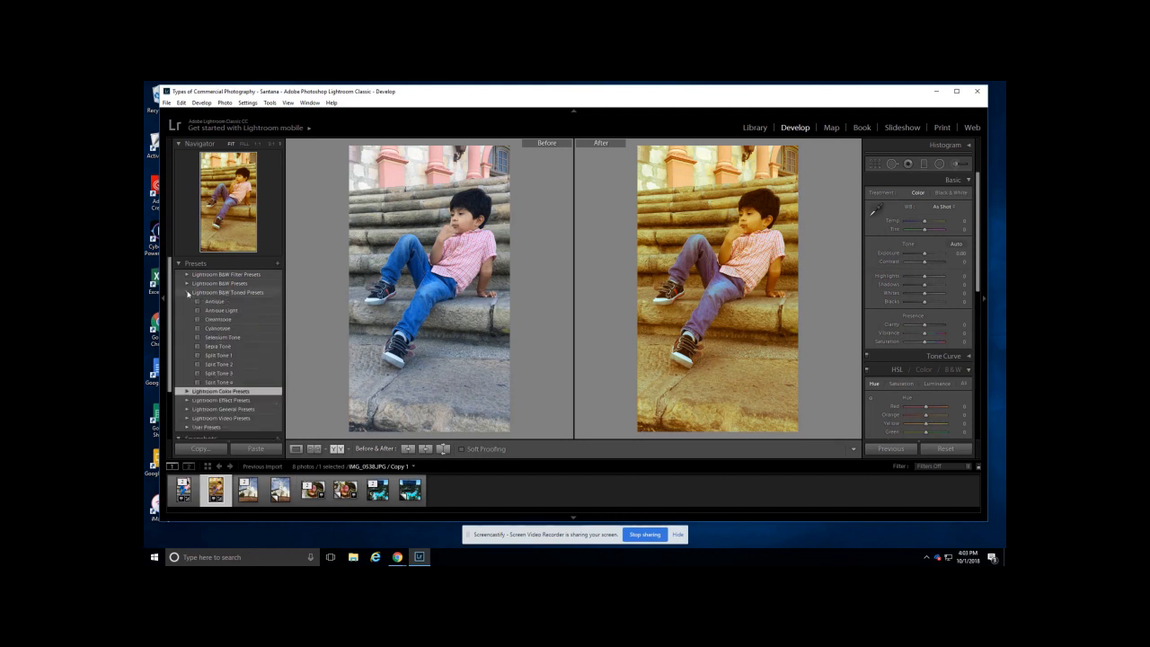
{"action": "left_click", "coordinate": [230, 320]}
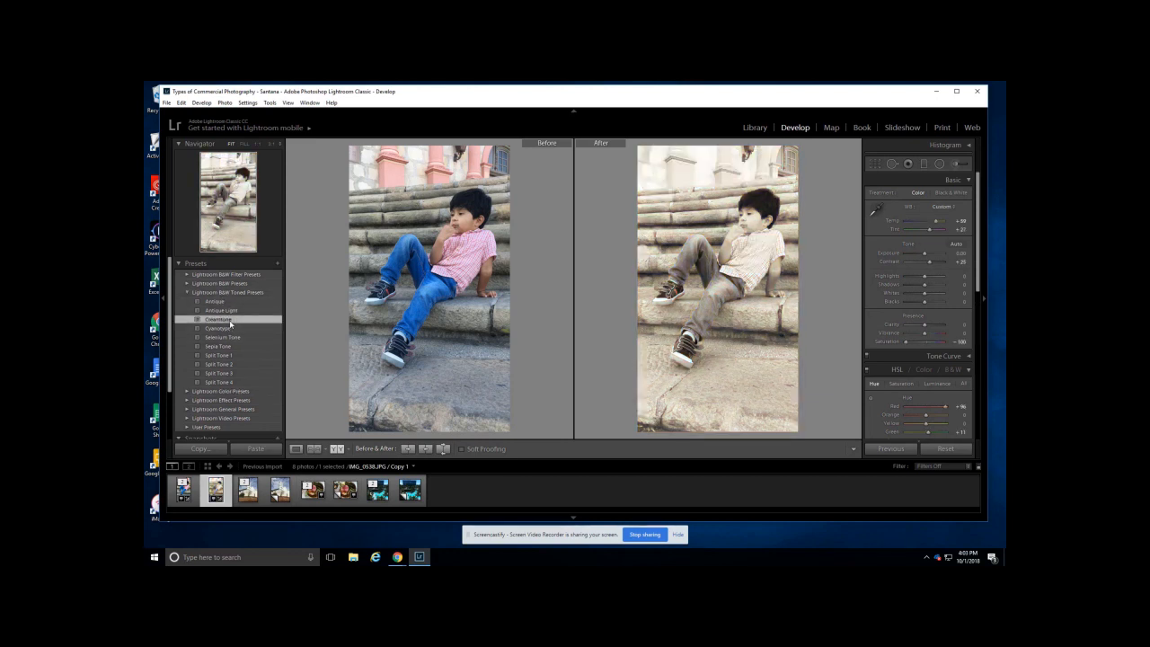
{"action": "left_click", "coordinate": [187, 292]}
{"action": "left_click", "coordinate": [187, 274]}
{"action": "left_click", "coordinate": [216, 284]}
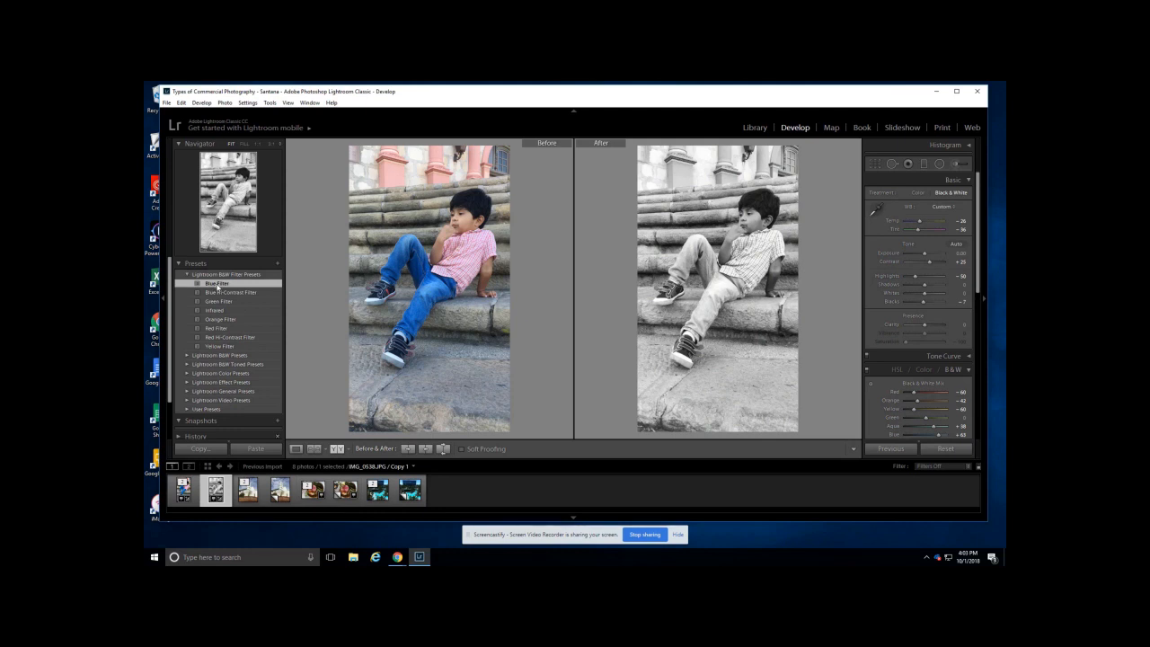
- Select the original IMG_3264 photo of the white church for editing
{"action": "left_click", "coordinate": [257, 495]}
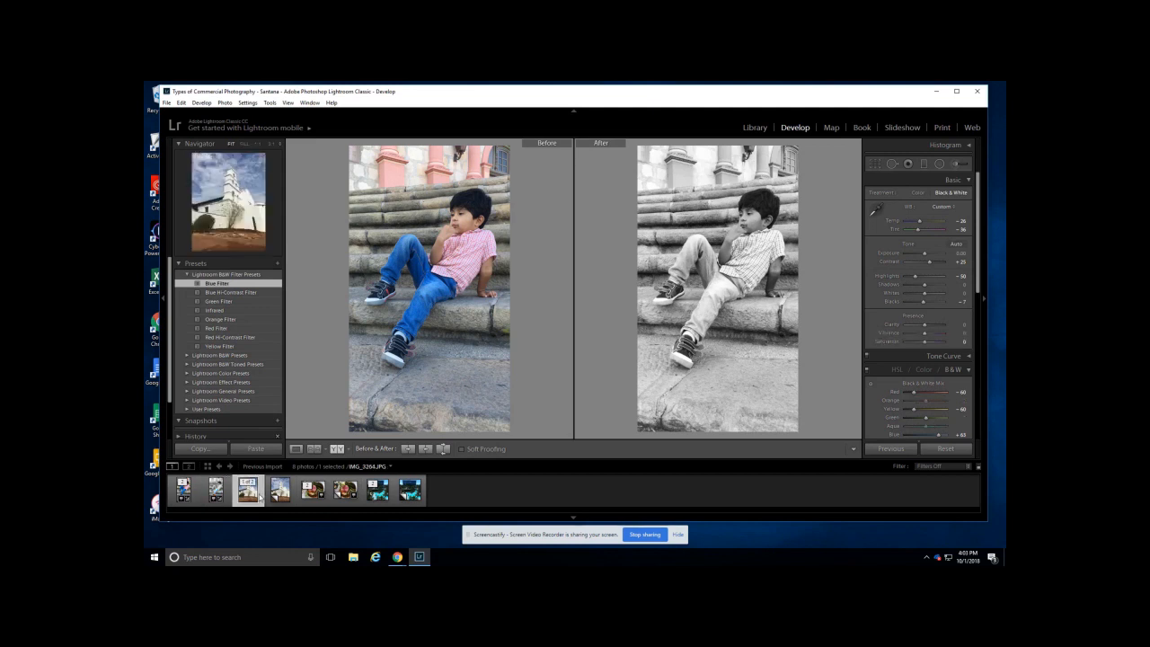